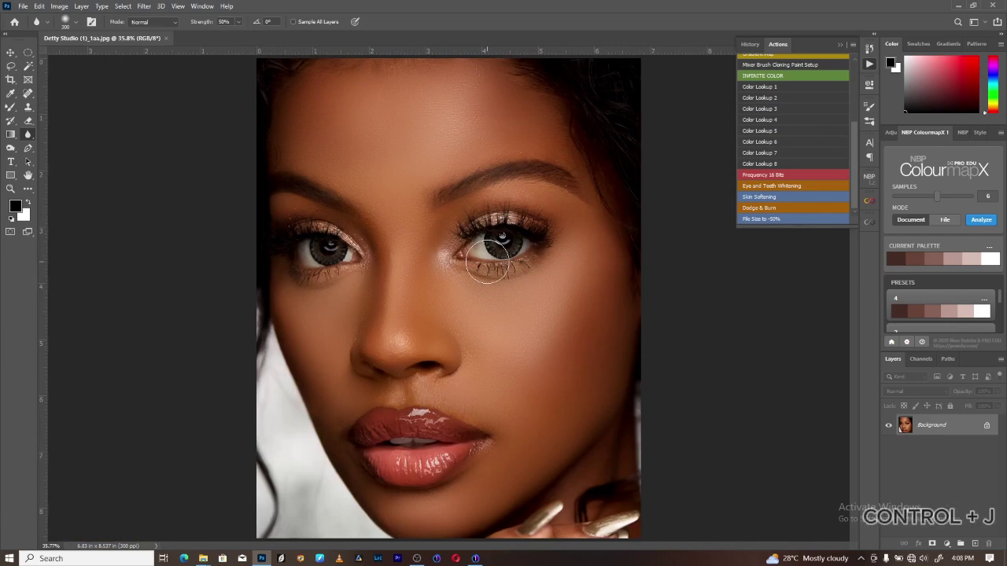
Step: Duplicate the portrait to Layer 1 and choose Uniform noise distribution in Add Noise
key(ctrl+j)
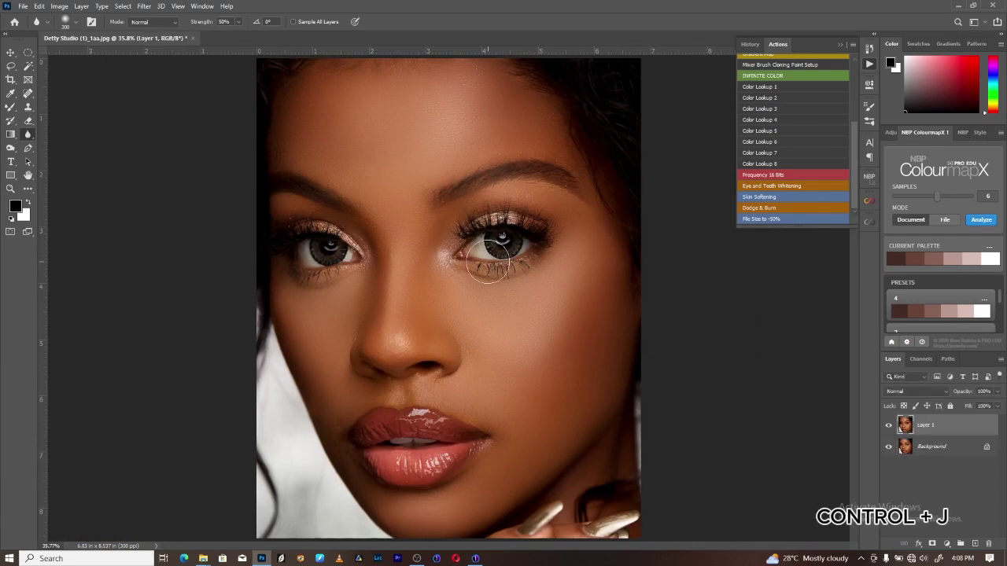
click(145, 7)
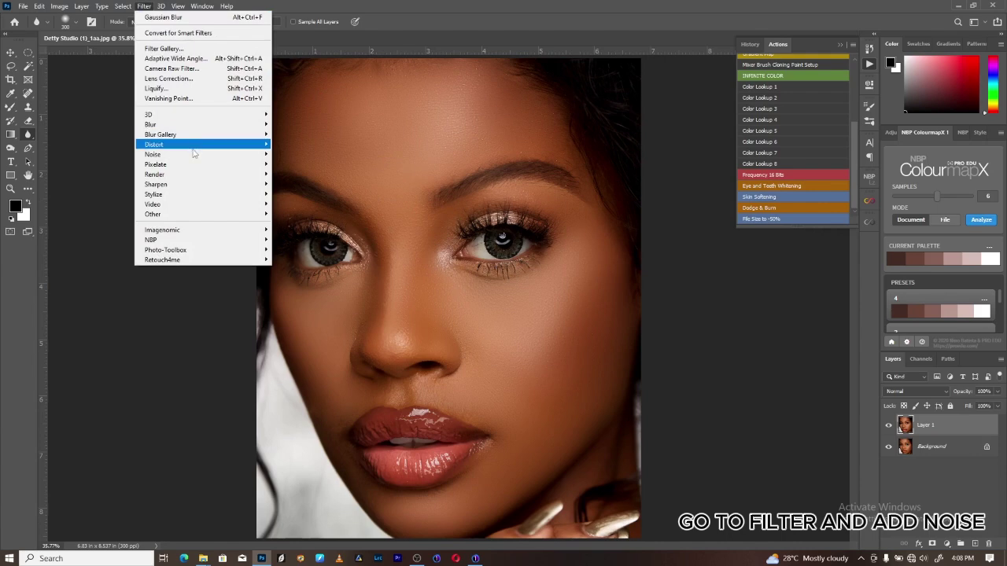
mouse_move(193, 155)
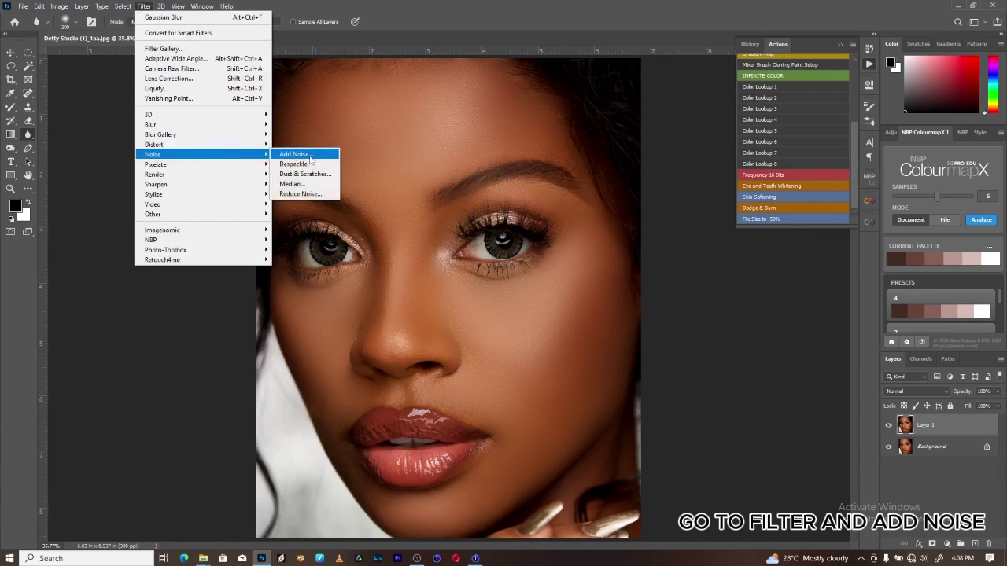
click(293, 155)
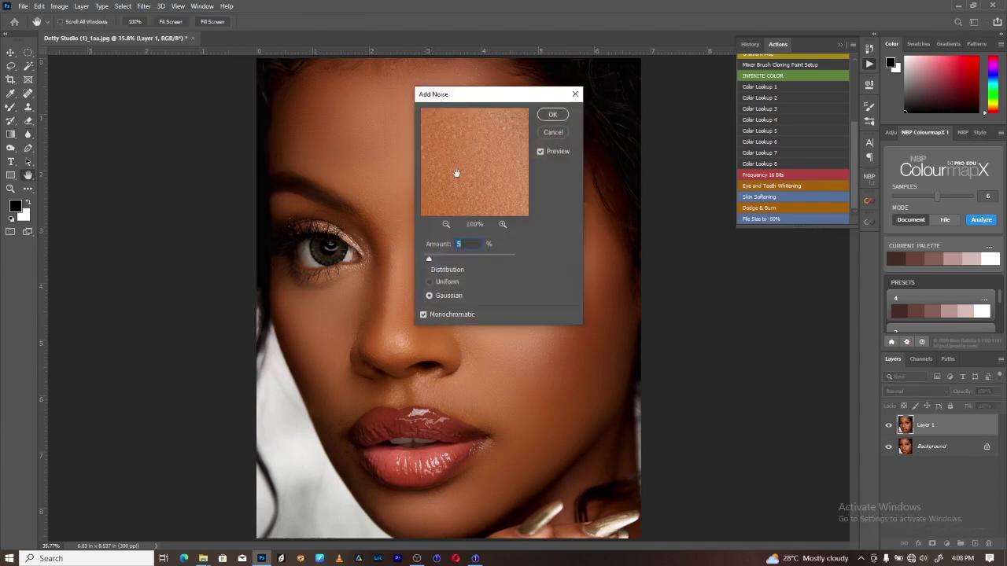
click(430, 282)
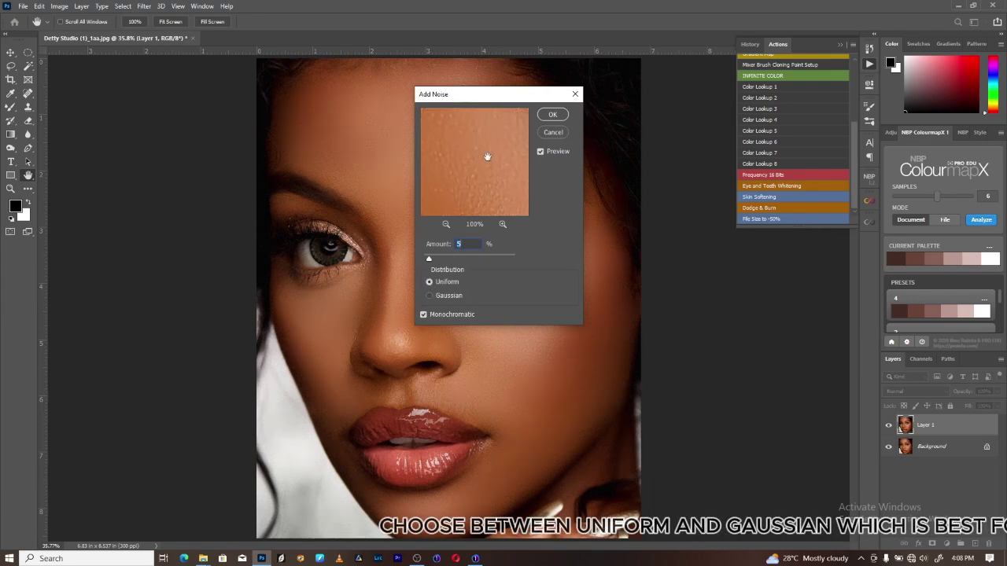
Step: Set the noise Amount to 8%, keeping Monochromatic on
drag(475, 158, 498, 202)
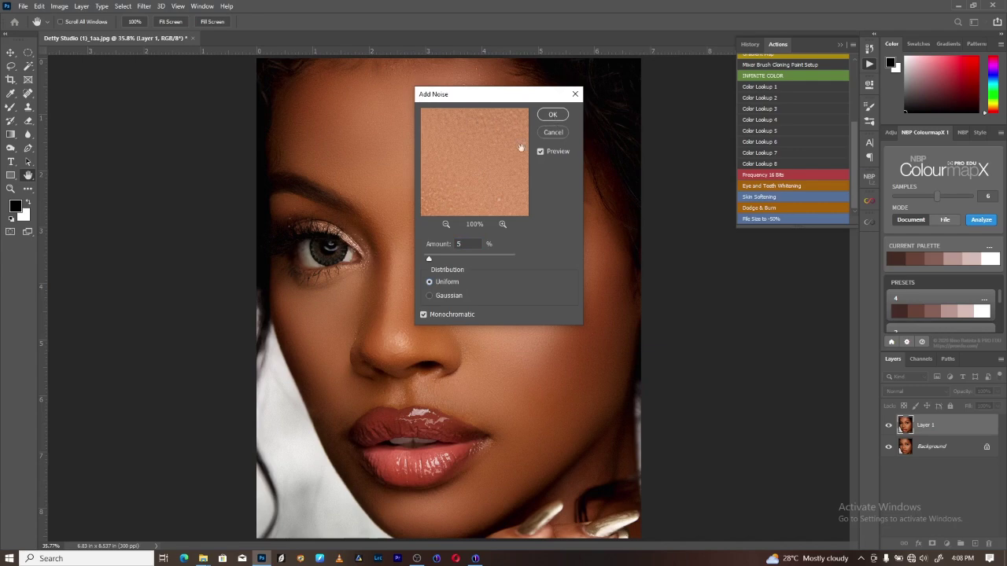
click(442, 248)
text(10)
key(BackSpace)
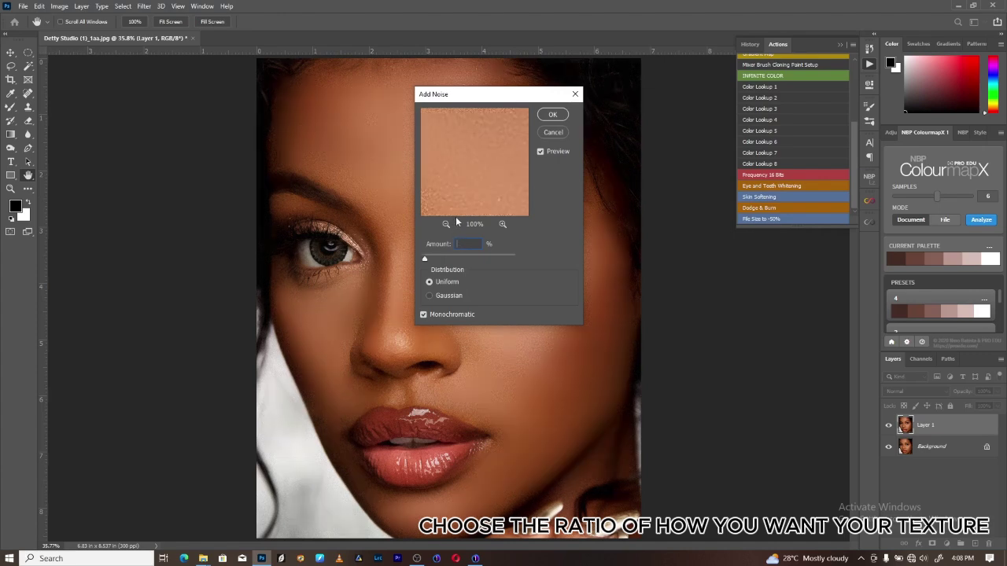
text(8)
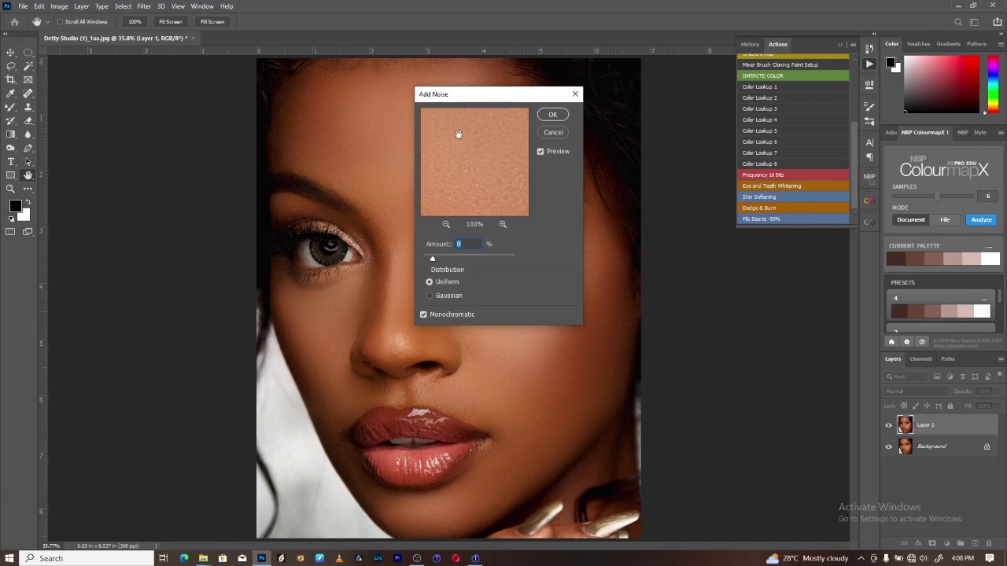
Step: Apply the 8% noise to Layer 1 and compare the cheek with the layer hidden and shown
click(551, 115)
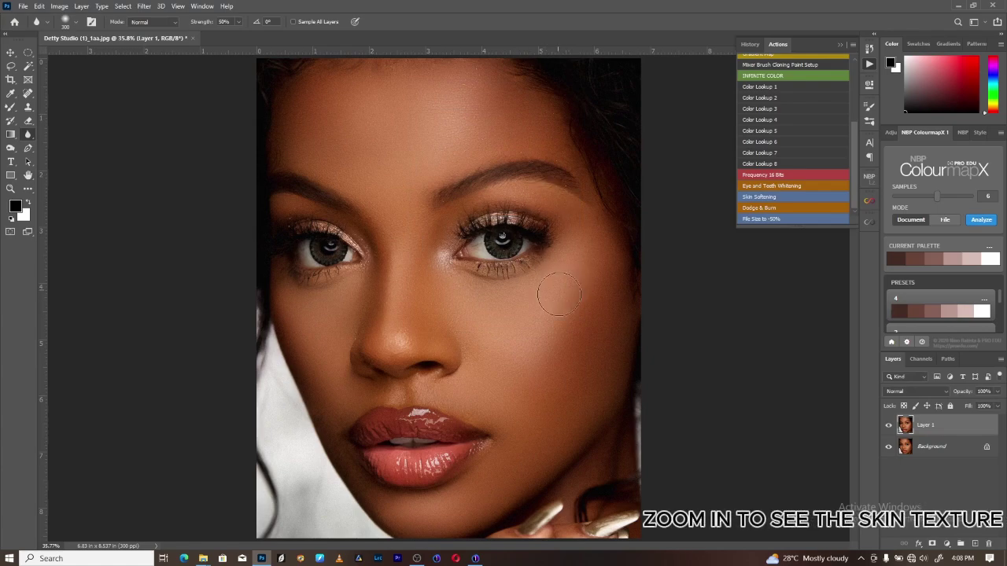
scroll(562, 377, up, 3)
scroll(561, 378, up, 4)
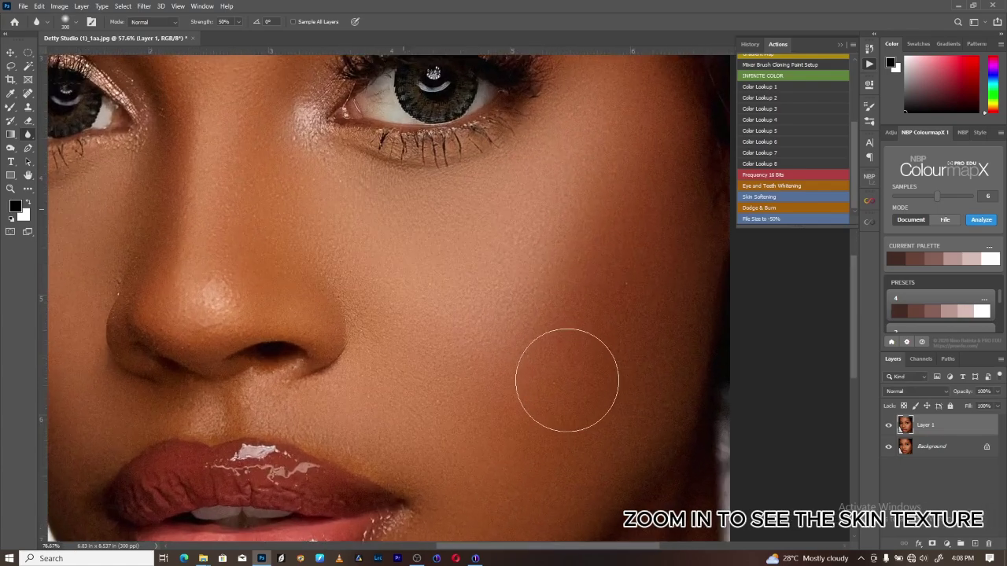
scroll(591, 409, up, 2)
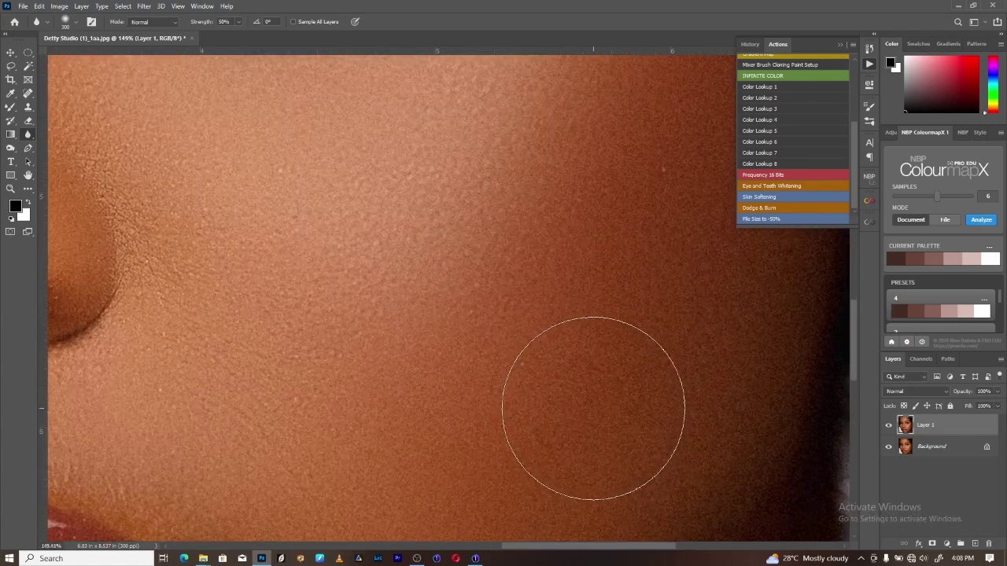
scroll(616, 413, down, 1)
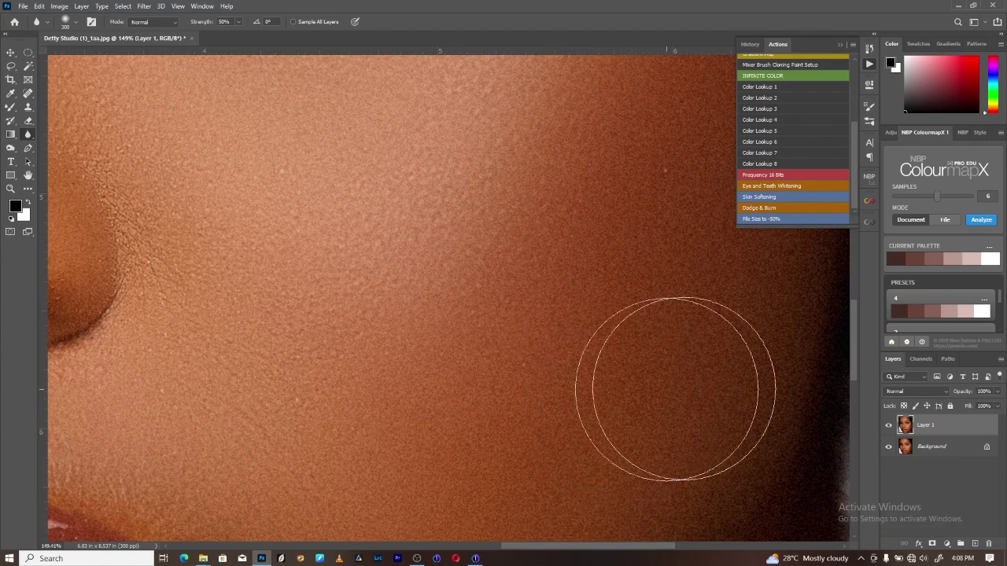
click(889, 425)
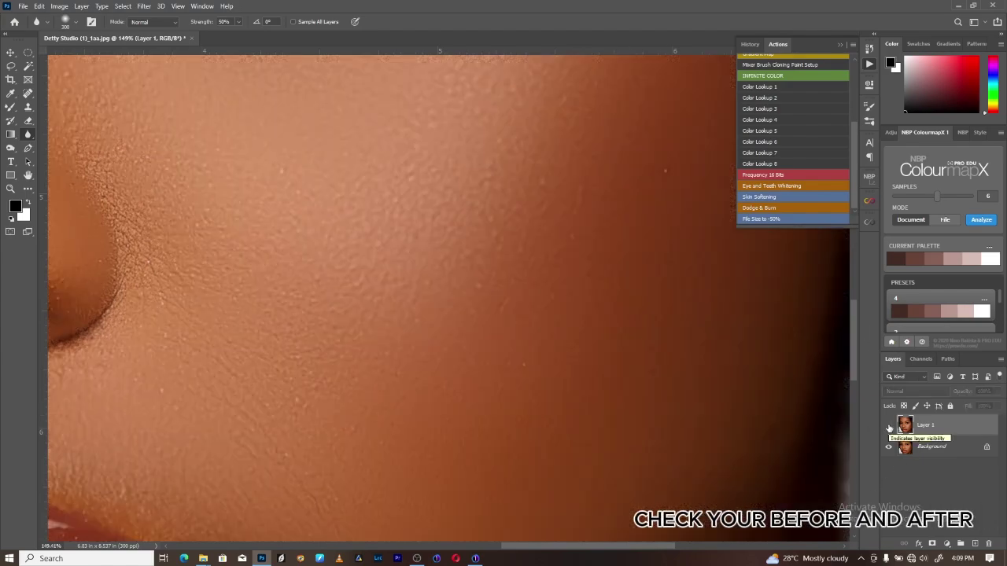
click(888, 425)
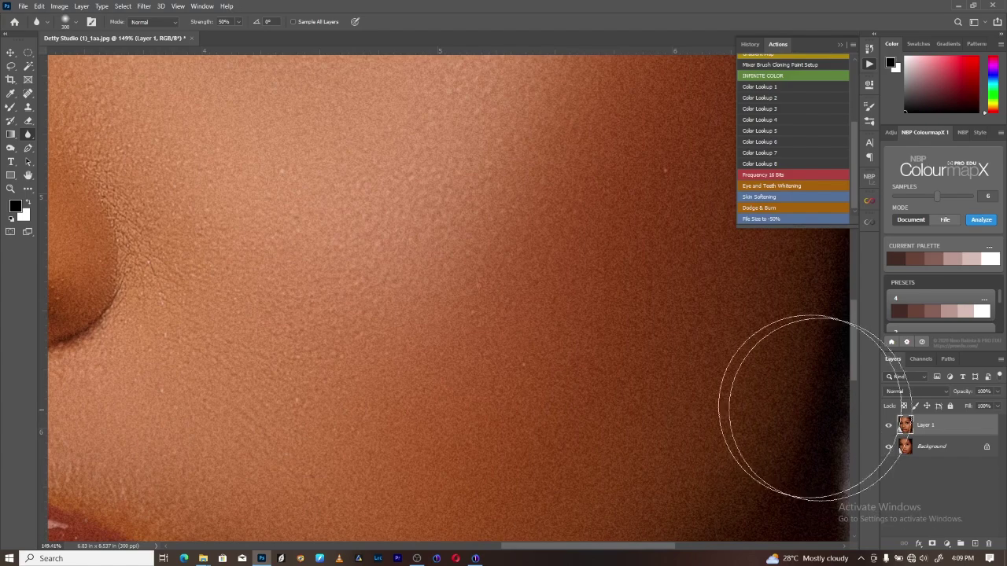
Step: Zoom back out, comparing the portrait again with and without the noise layer
scroll(701, 372, down, 2)
scroll(701, 372, down, 1)
scroll(699, 378, down, 1)
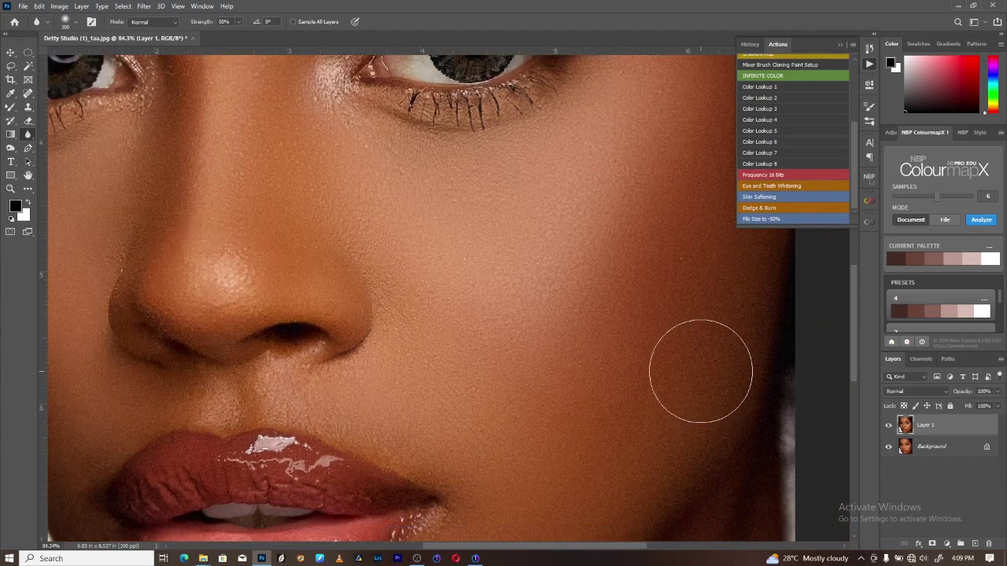
click(889, 425)
click(889, 425)
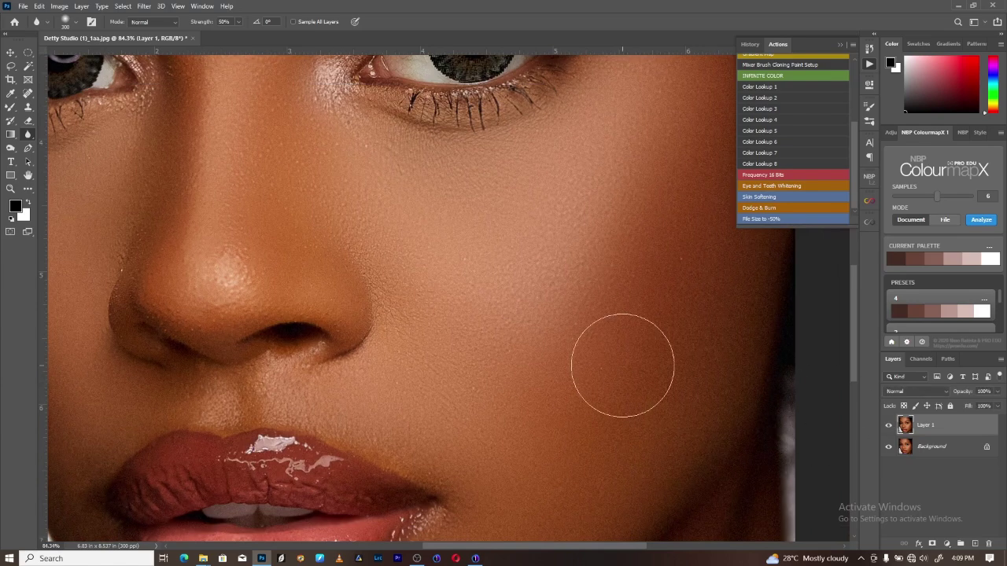
scroll(622, 366, down, 3)
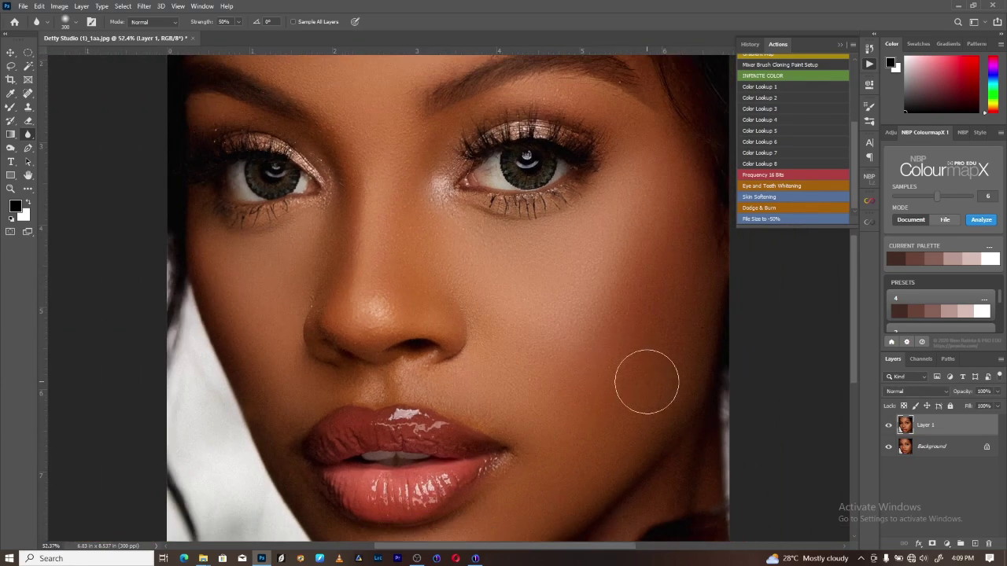
scroll(645, 380, down, 1)
scroll(645, 380, down, 2)
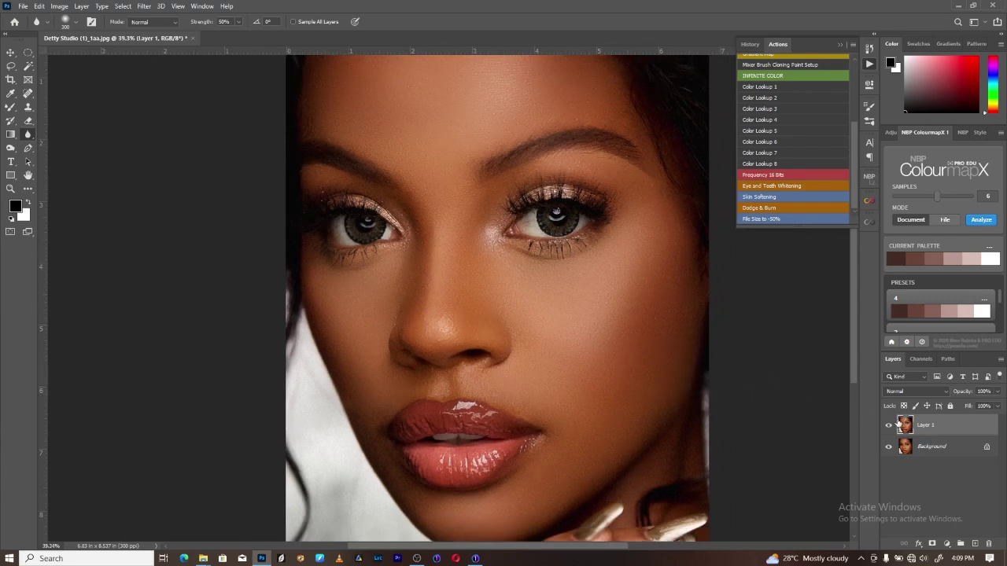
Step: In Layer 1's Blending Options, set the Blend If underlying shadow split to 44/96
right_click(971, 426)
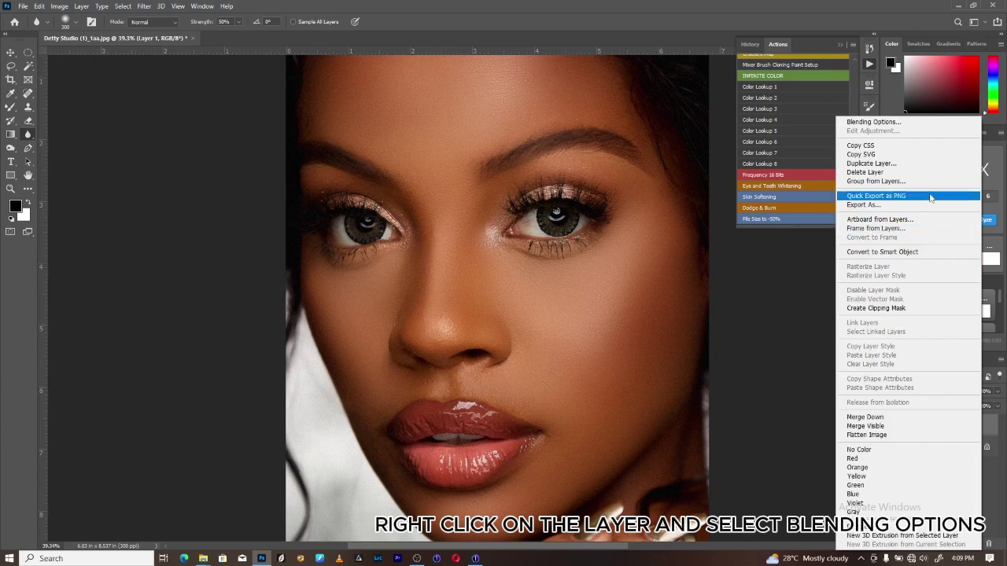
click(915, 123)
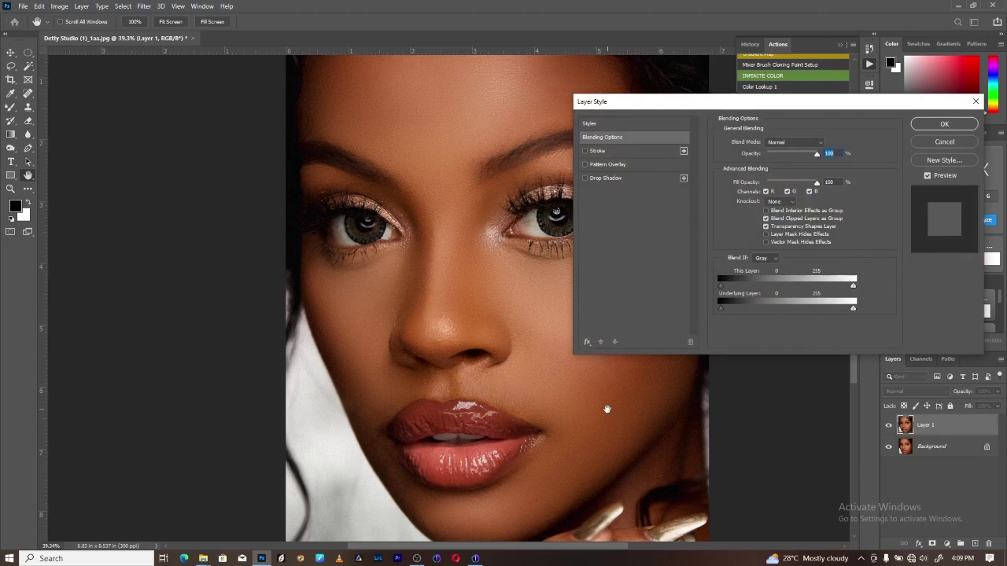
key(ctrl+plus)
key(ctrl+plus)
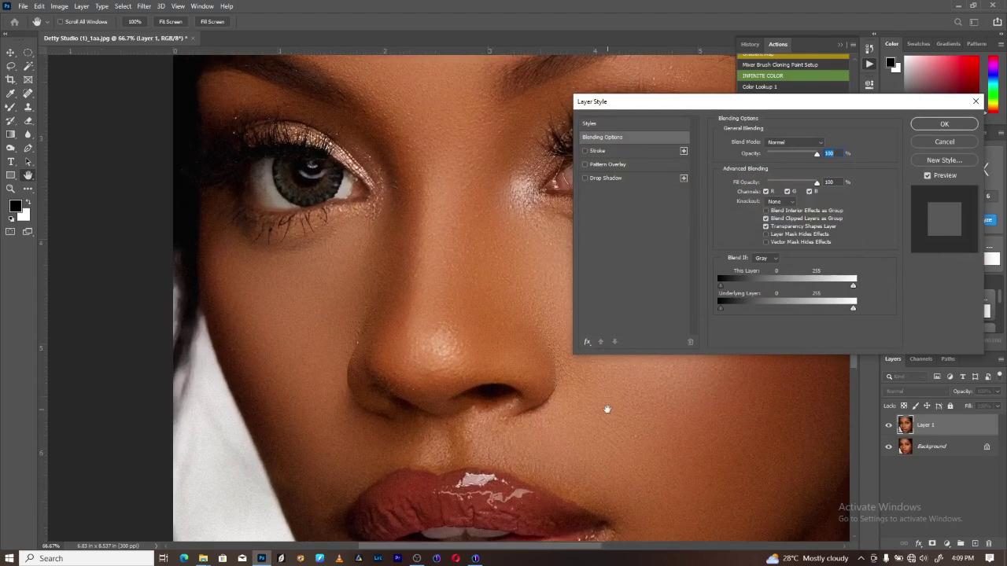
drag(760, 445, 493, 377)
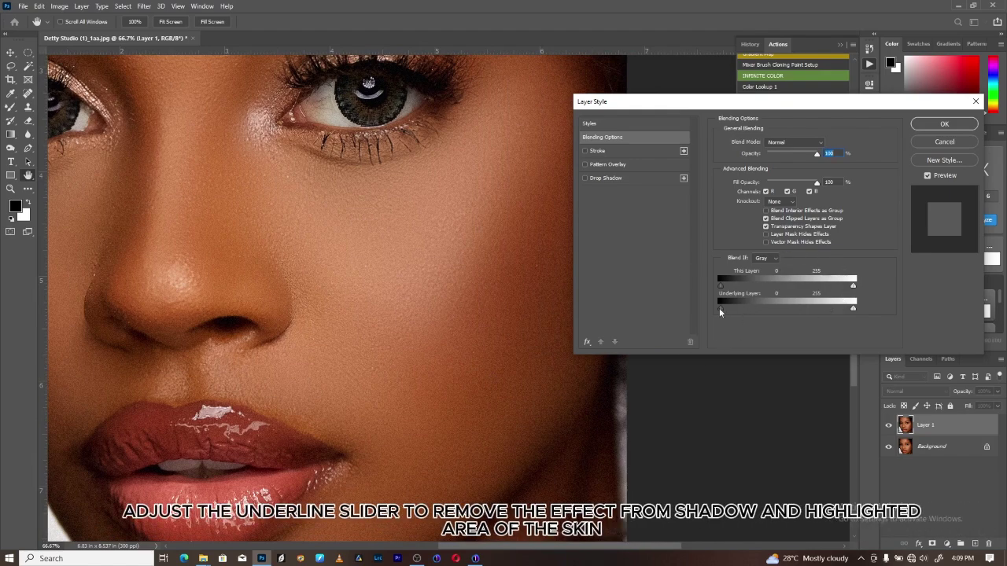
drag(720, 308, 758, 318)
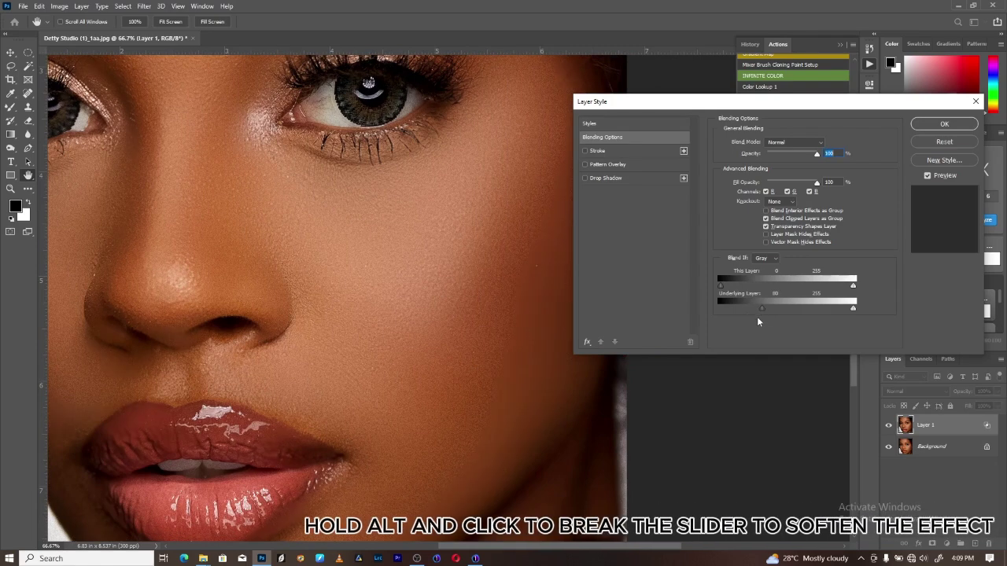
drag(759, 307, 751, 307)
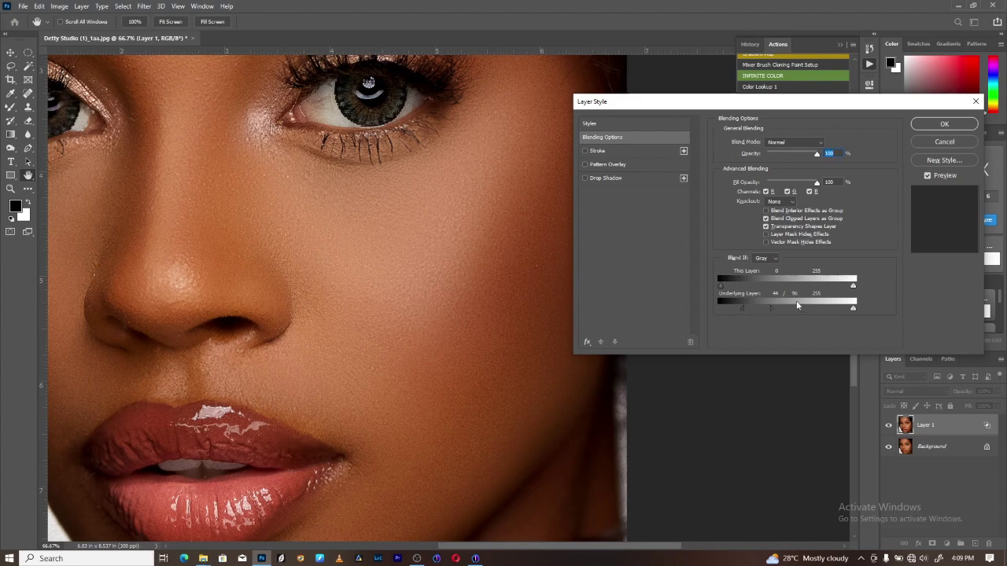
Step: Split the underlying highlight slider to 142/163 and confirm the blending options
key(alt)
drag(853, 309, 847, 310)
drag(798, 309, 801, 311)
key(alt)
drag(795, 309, 796, 309)
drag(805, 310, 806, 310)
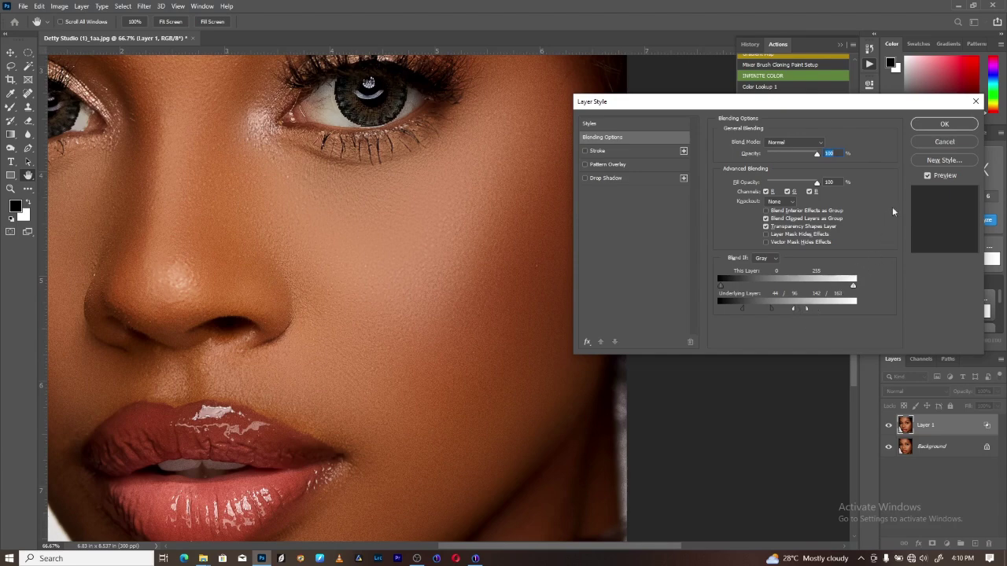
click(944, 123)
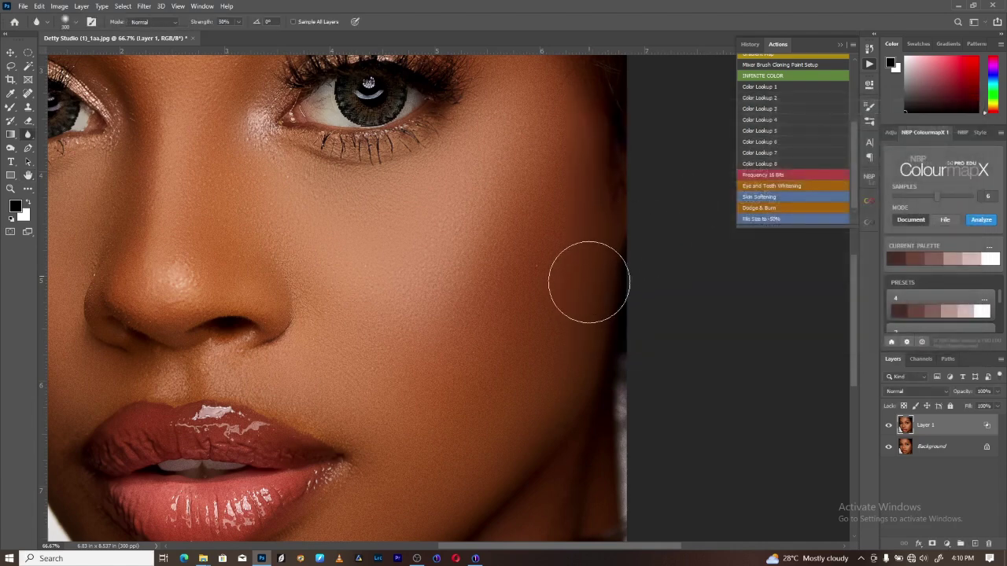
click(888, 425)
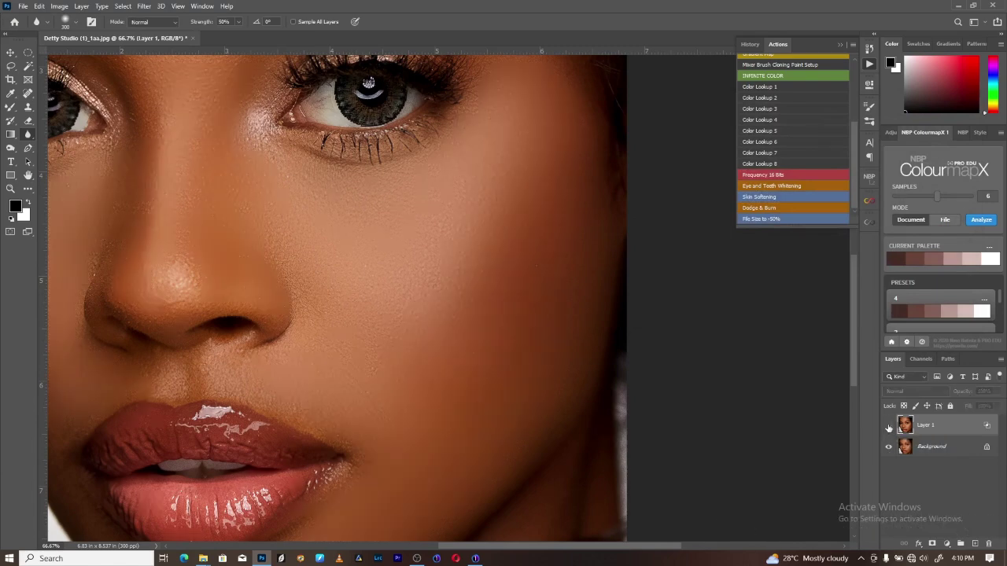
click(889, 426)
click(888, 425)
scroll(573, 357, up, 5)
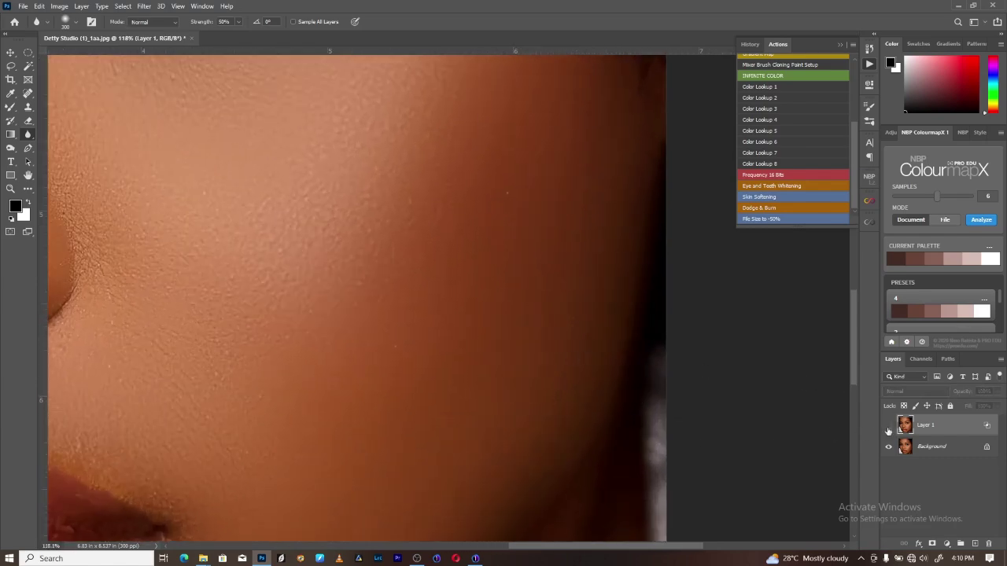
click(888, 427)
click(889, 426)
click(890, 426)
click(889, 426)
click(889, 426)
scroll(549, 344, down, 2)
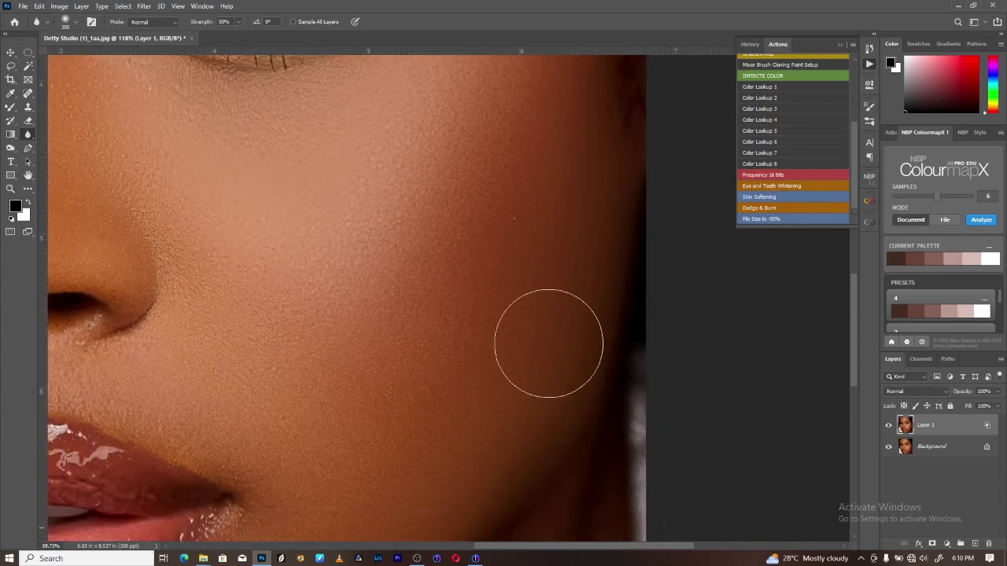
scroll(548, 344, down, 4)
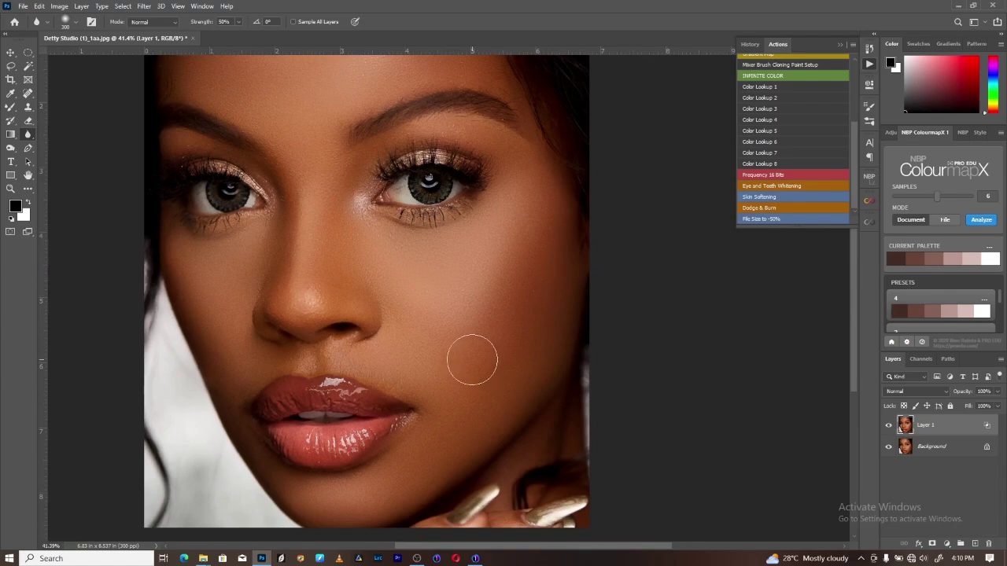
scroll(480, 330, up, 1)
scroll(425, 142, up, 3)
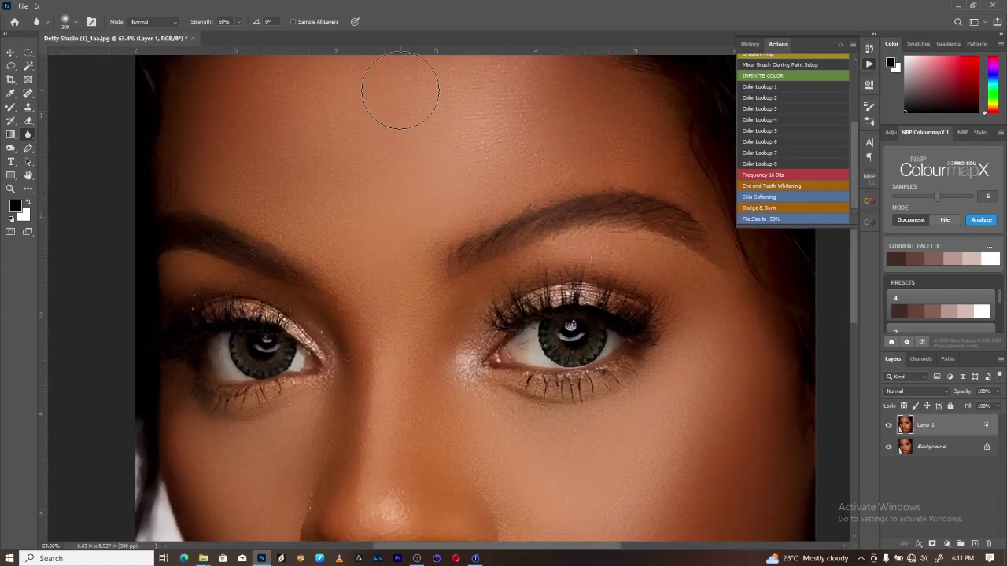
scroll(424, 157, down, 2)
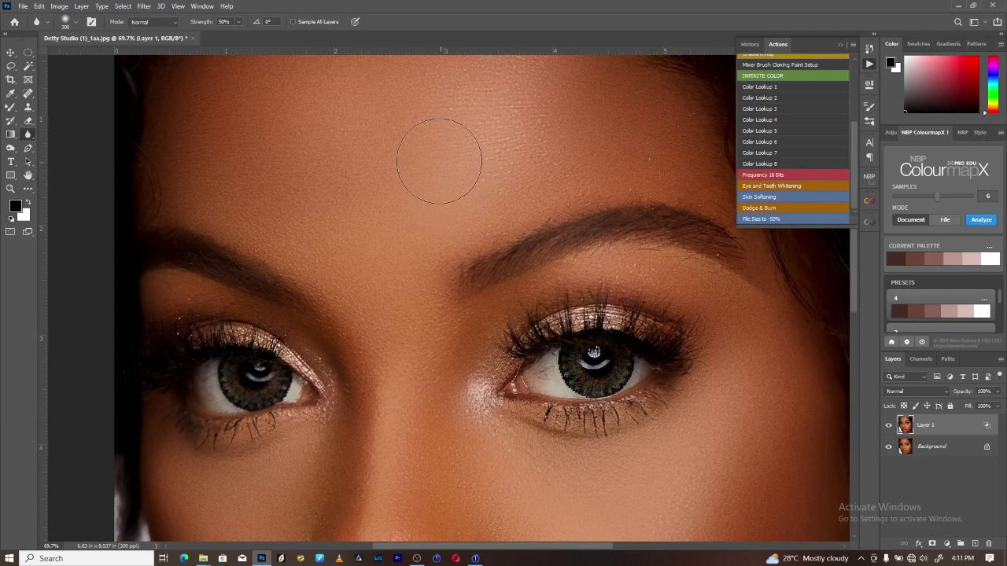
Step: Apply a High Pass filter with a 2-pixel radius to Layer 1
click(144, 7)
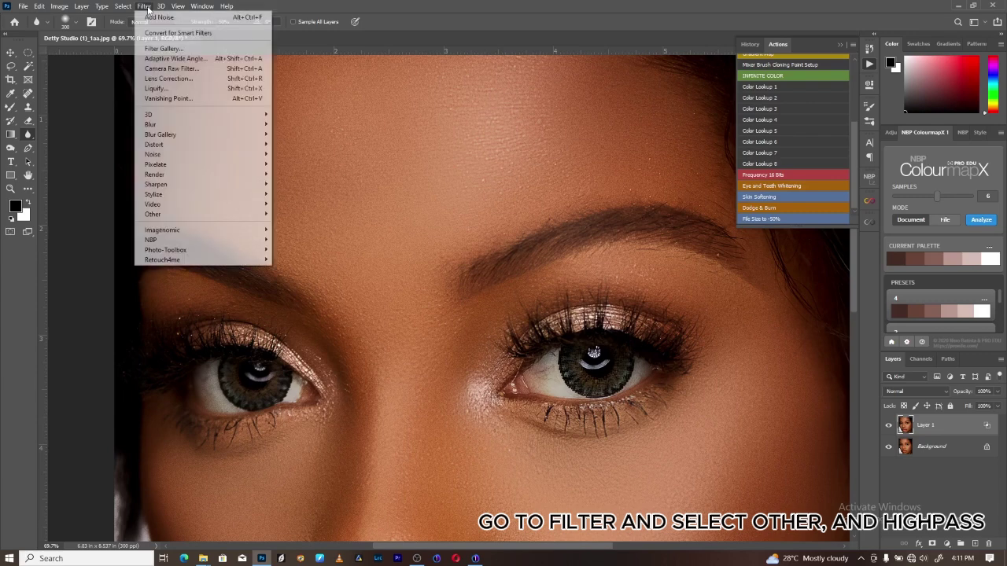
mouse_move(252, 216)
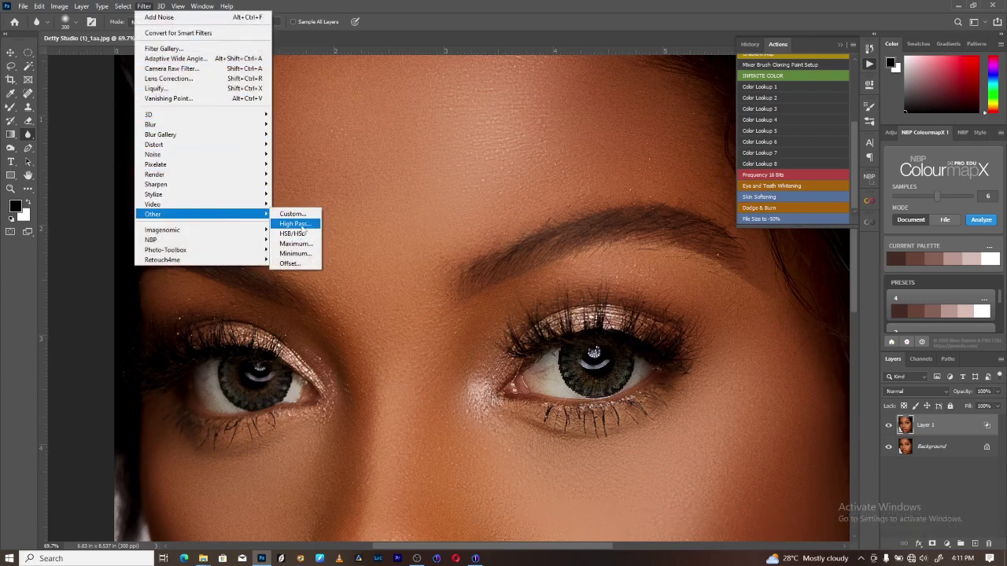
click(299, 223)
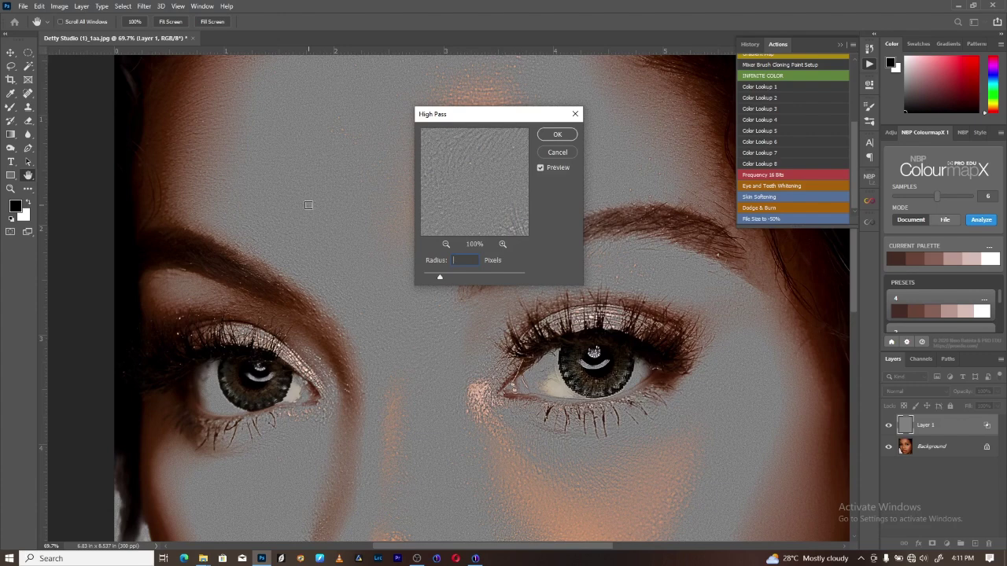
click(557, 134)
key(r)
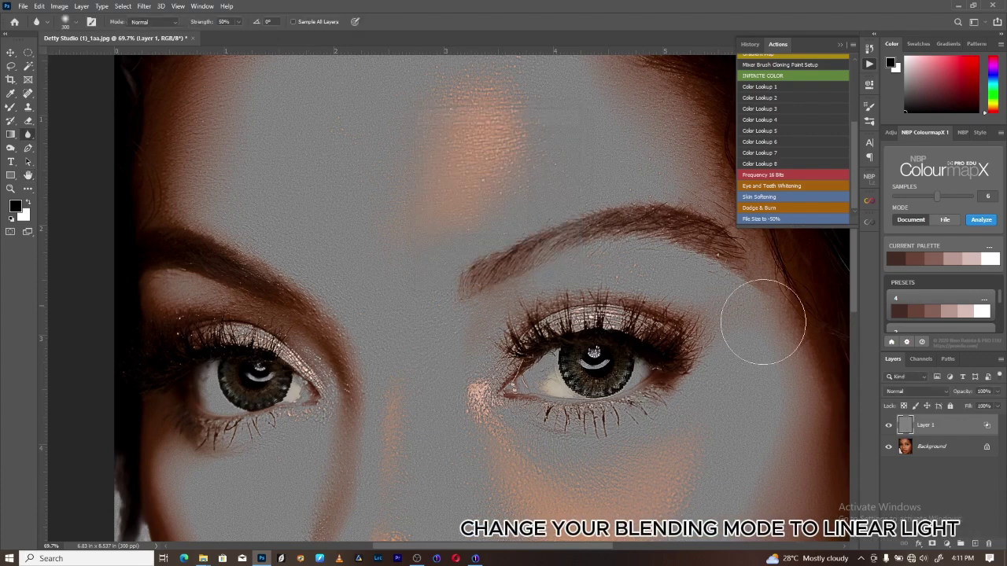
click(918, 391)
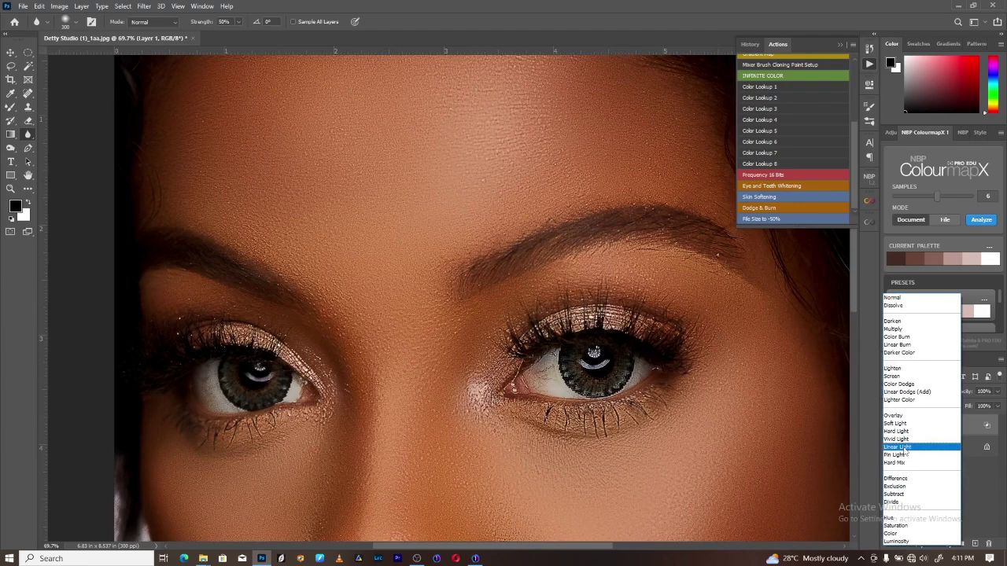
Step: Set Layer 1 to Linear Light and toggle it to compare the sharpened nose and lips
click(897, 447)
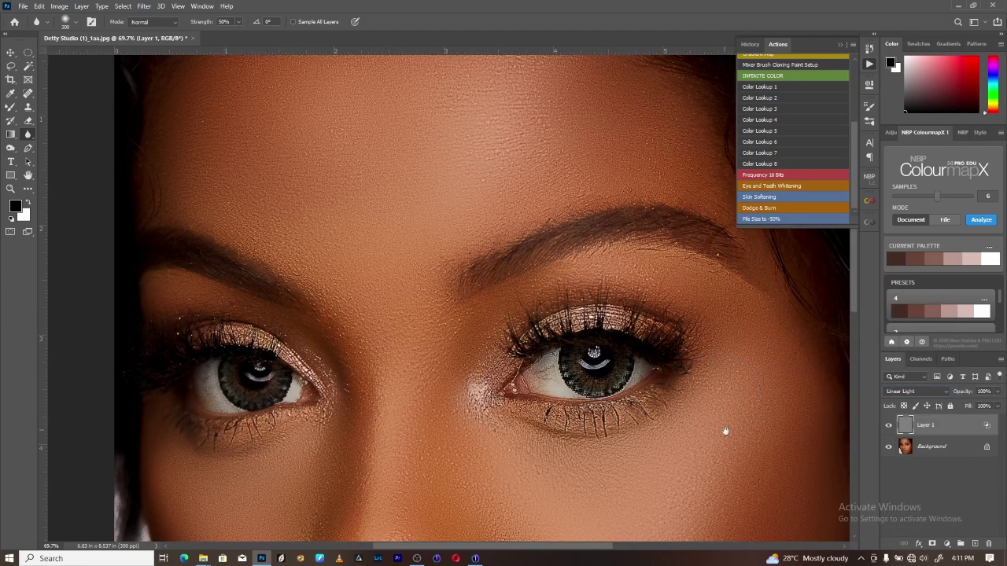
drag(724, 467, 645, 321)
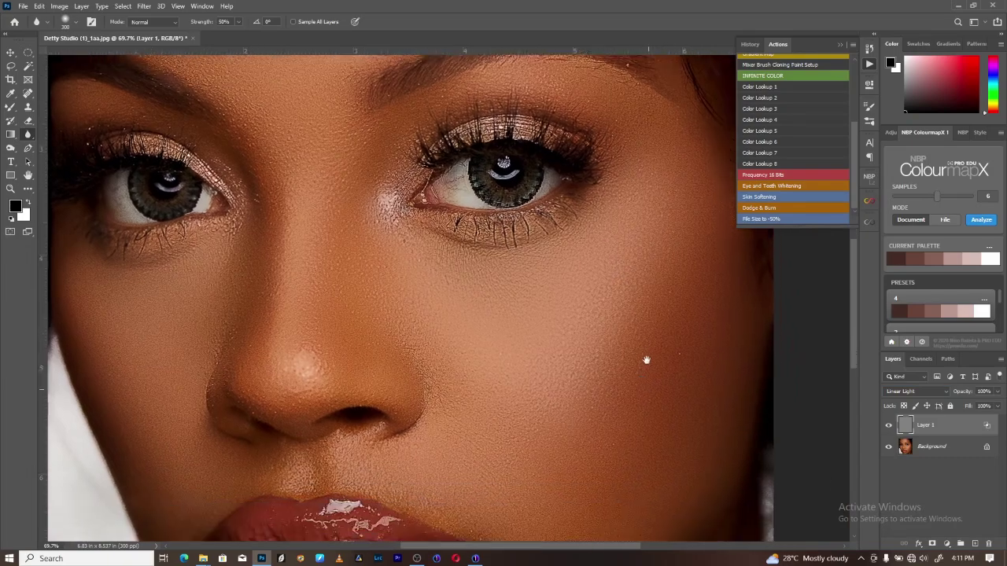
scroll(645, 396, up, 1)
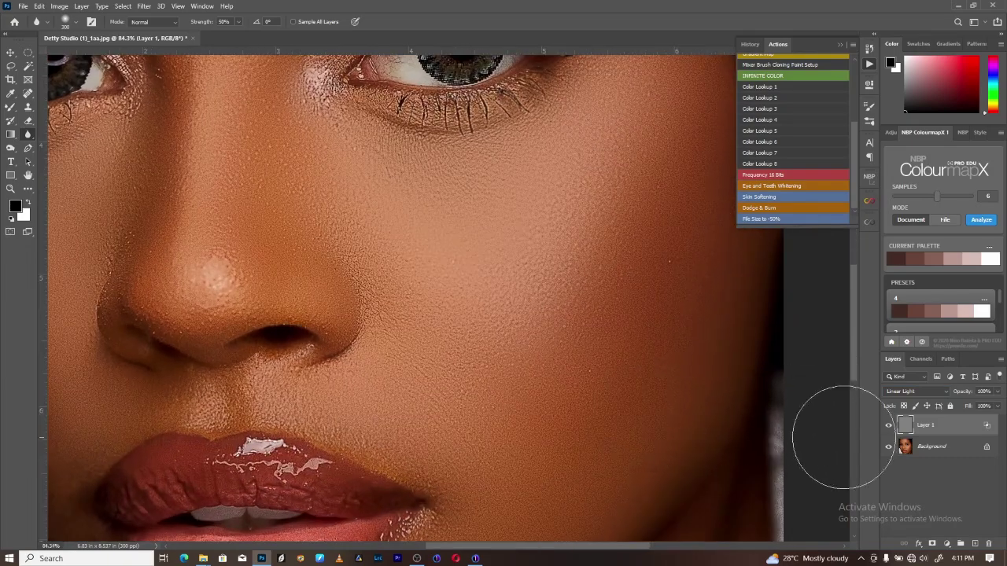
click(889, 425)
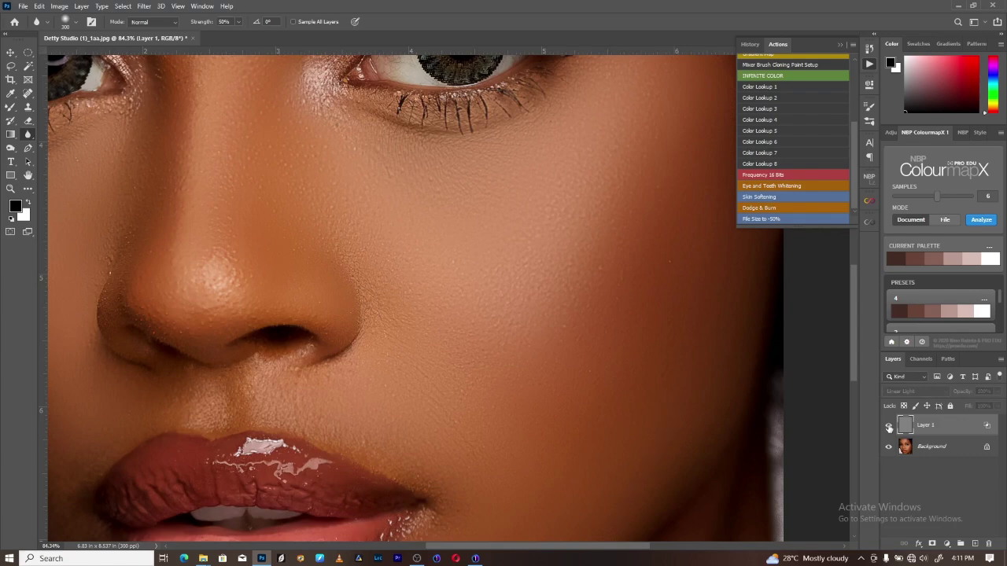
click(889, 426)
click(888, 425)
click(888, 425)
scroll(629, 358, down, 3)
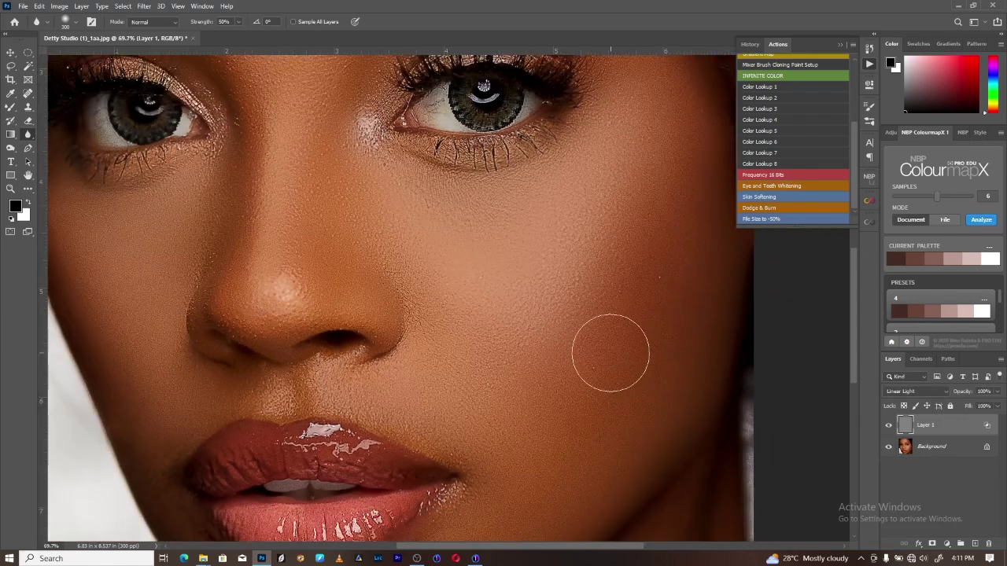
scroll(603, 347, down, 2)
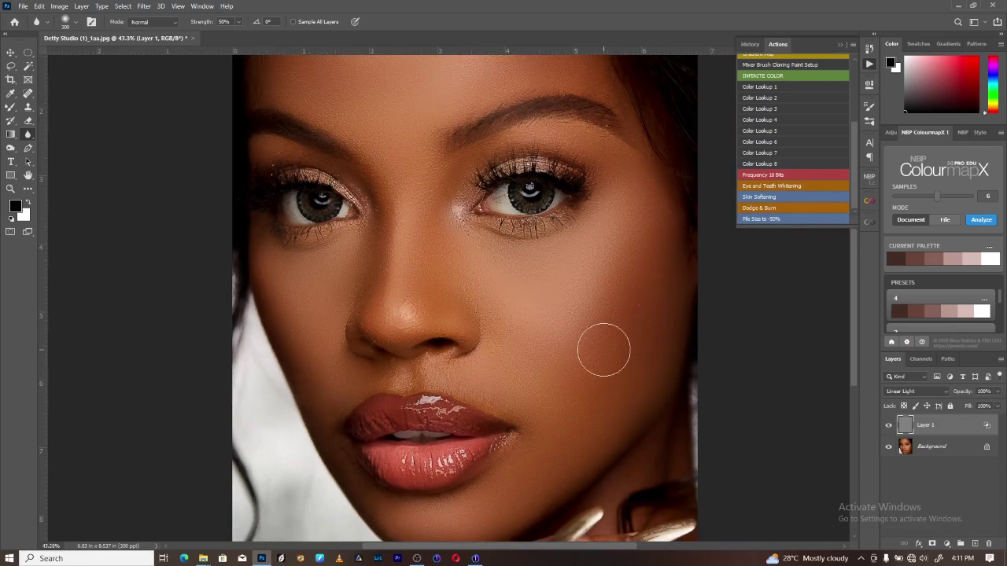
scroll(604, 360, up, 2)
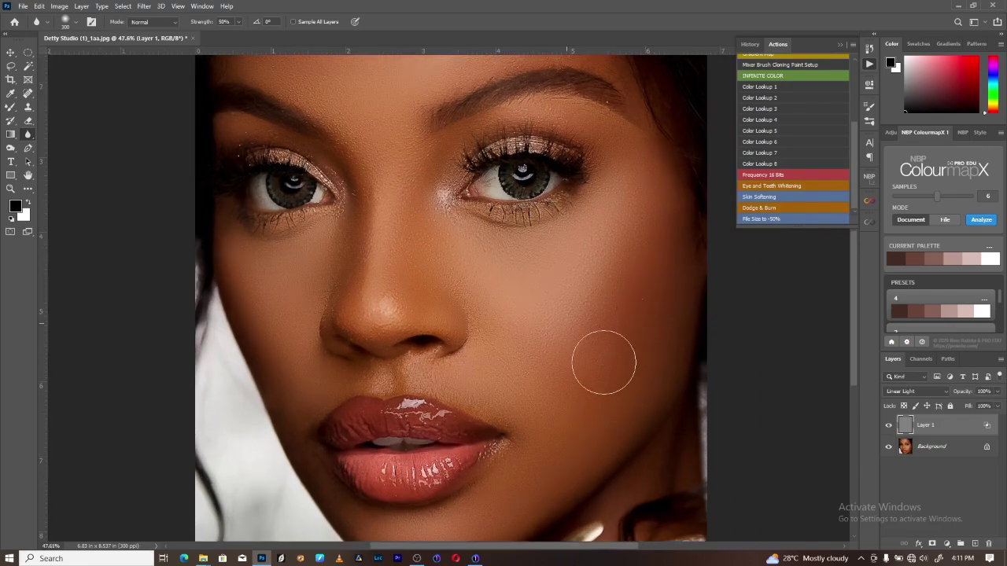
scroll(606, 360, down, 4)
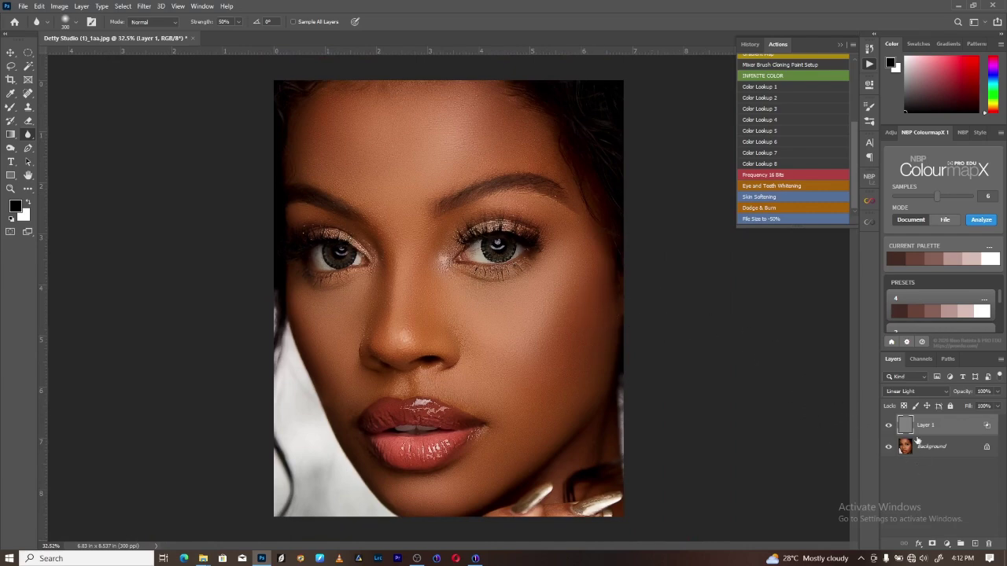
Step: Add a white layer mask to Layer 1 and pick the Brush Tool at about 51% flow
click(933, 545)
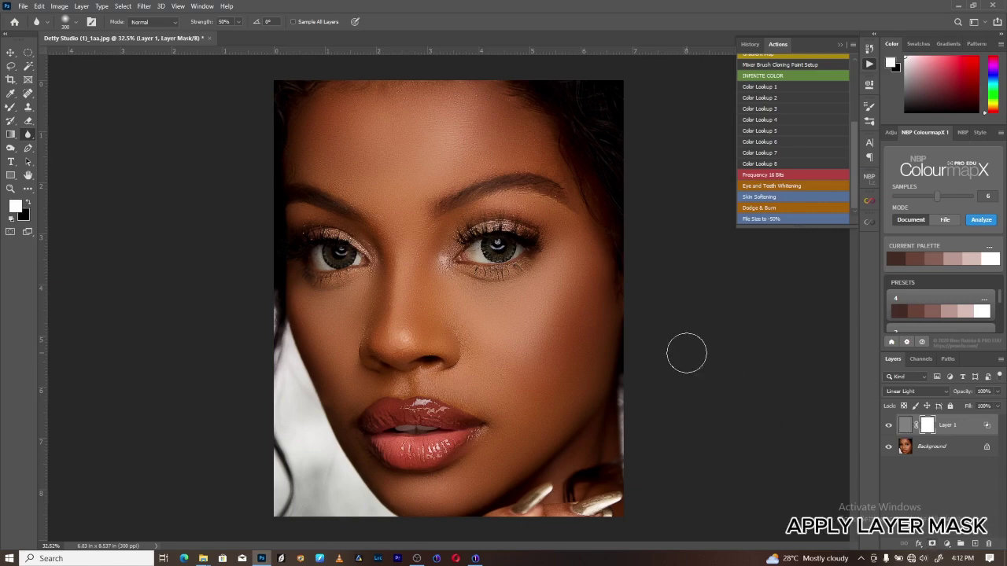
scroll(409, 241, up, 5)
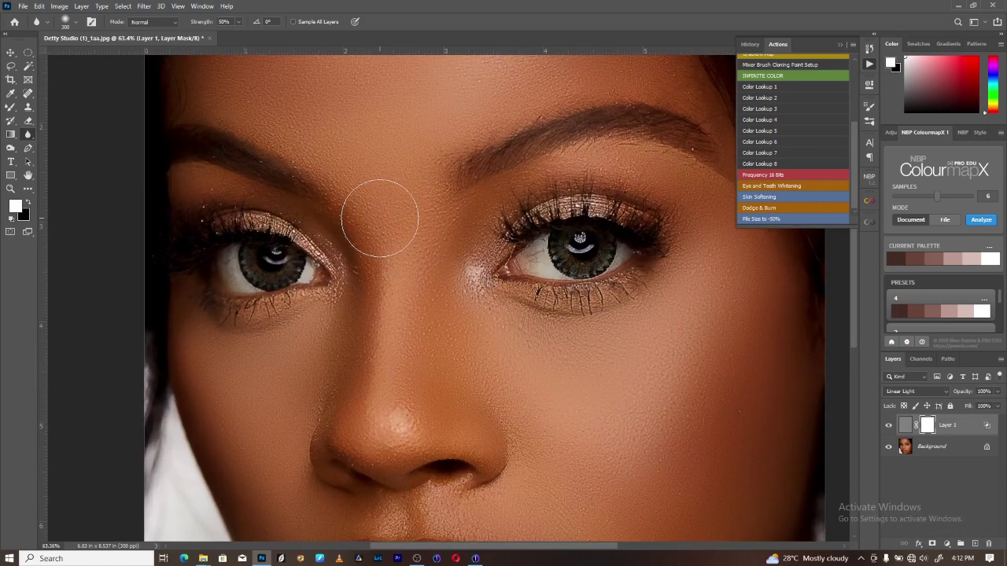
right_click(9, 110)
click(44, 110)
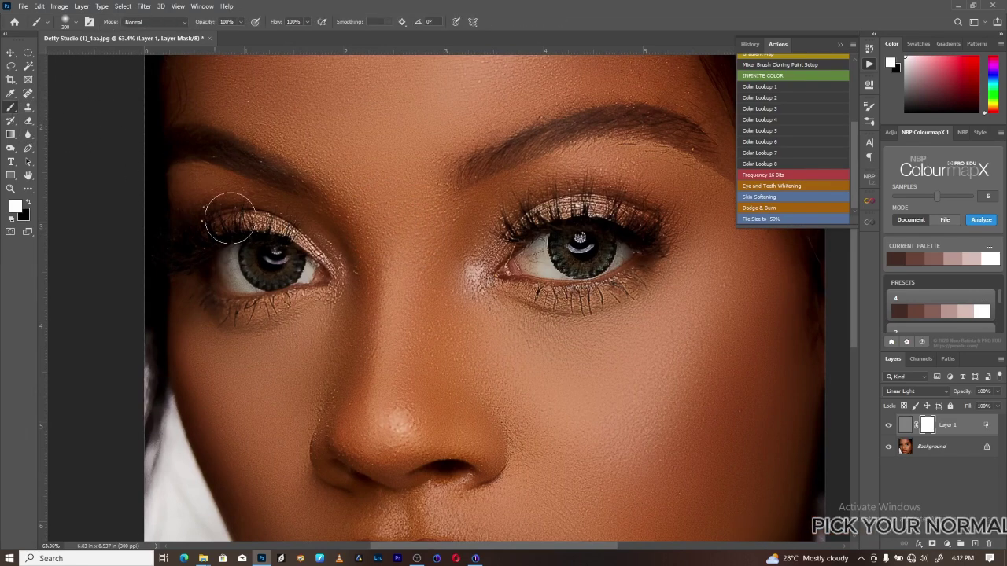
click(307, 22)
drag(311, 35, 282, 49)
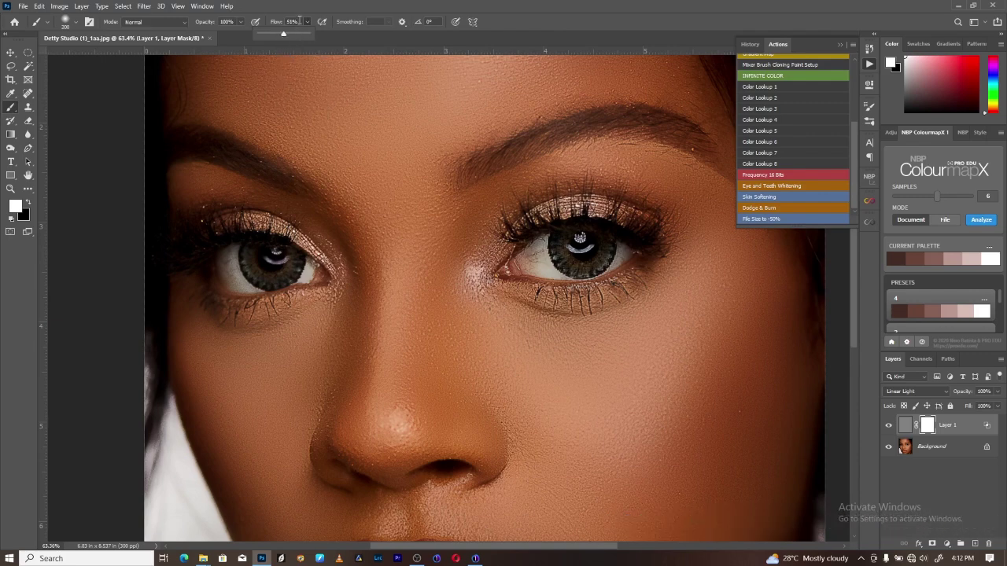
click(295, 21)
Step: With a larger black brush at 50% flow, mask the sharpening off both eyes
key(Return)
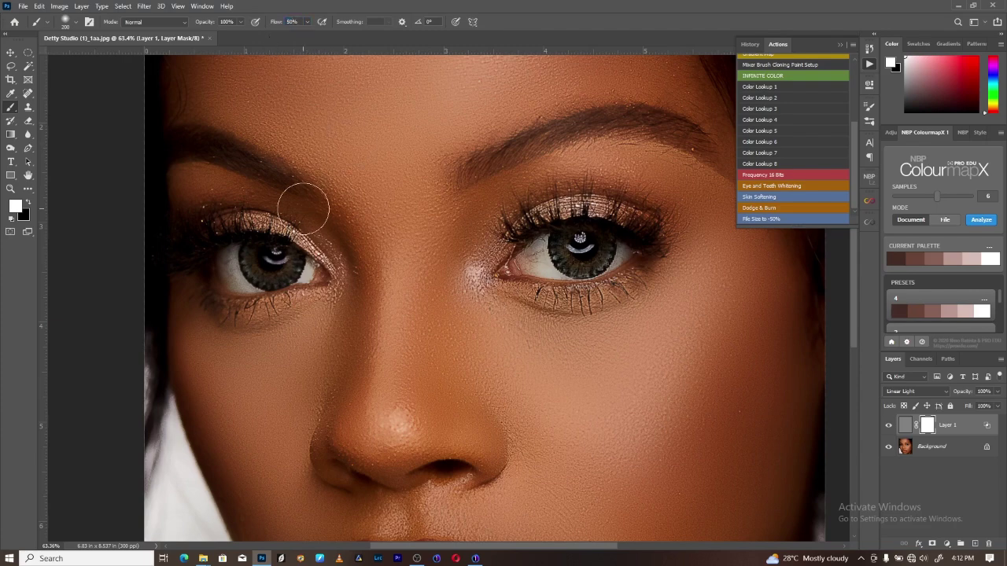
key(bracketright)
key(bracketright)
key(x)
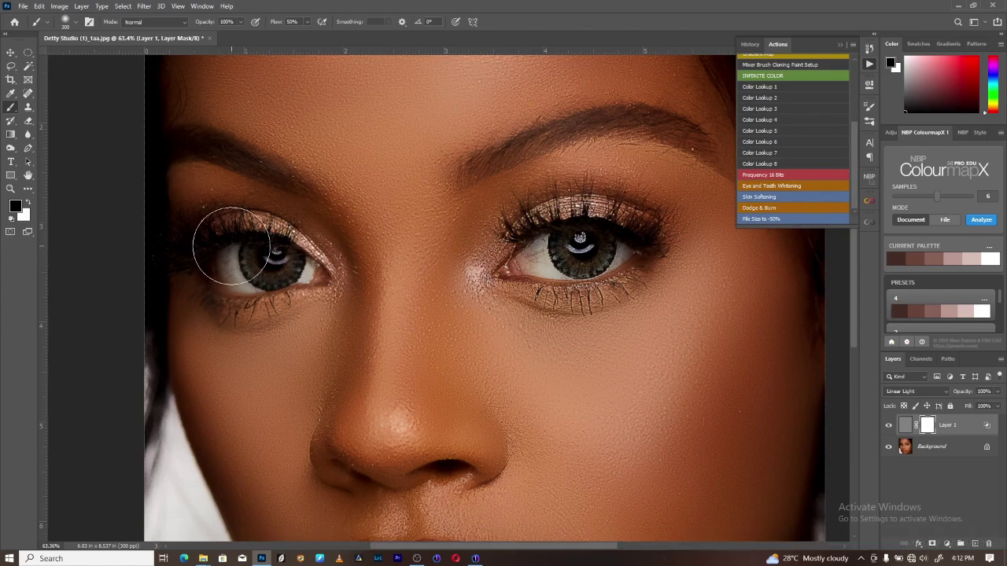
mouse_move(232, 246)
mouse_down()
mouse_move(225, 236)
mouse_move(270, 252)
mouse_up()
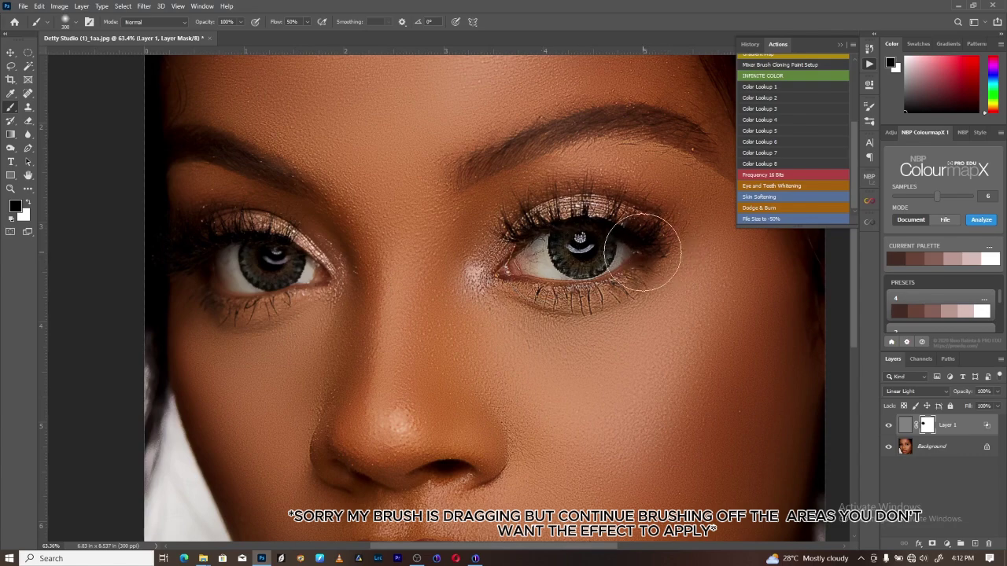
mouse_move(643, 252)
mouse_down()
mouse_move(573, 243)
mouse_move(588, 250)
mouse_up()
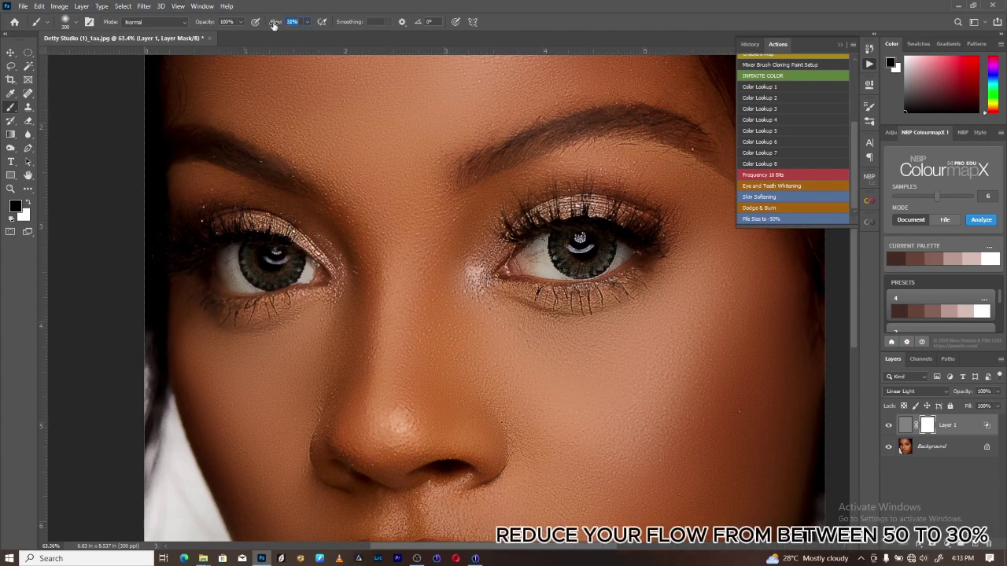
Step: Brush over both eyes again at the lower 26% flow
drag(252, 247, 274, 255)
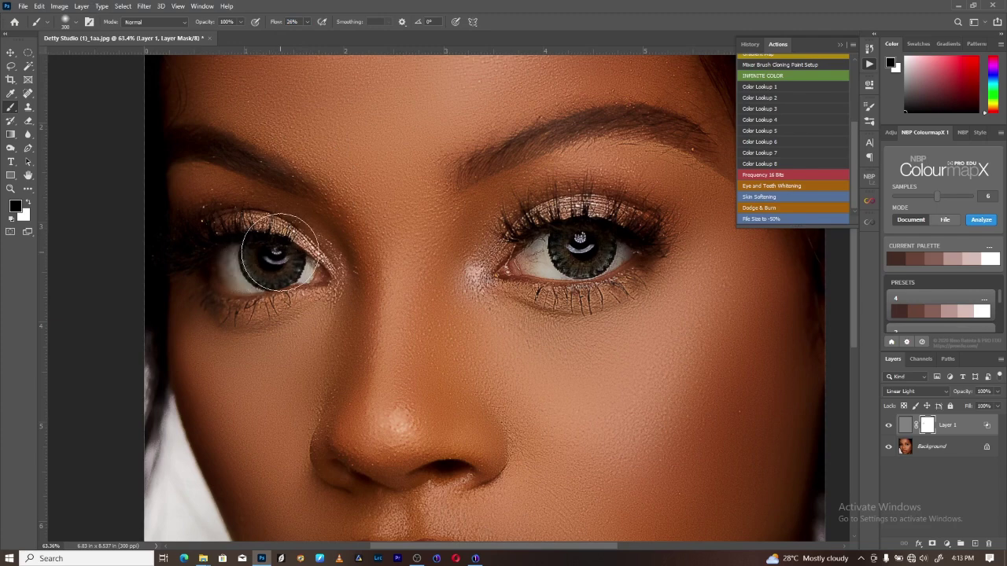
mouse_move(498, 254)
mouse_down()
mouse_move(649, 261)
mouse_move(545, 264)
mouse_move(605, 217)
mouse_move(597, 209)
mouse_move(497, 272)
mouse_up()
mouse_move(473, 353)
mouse_down()
mouse_move(472, 259)
mouse_move(364, 207)
mouse_up()
Step: Paint black on Layer 1's mask over the lower lip, then view the whole face
scroll(479, 254, down, 3)
scroll(451, 286, down, 2)
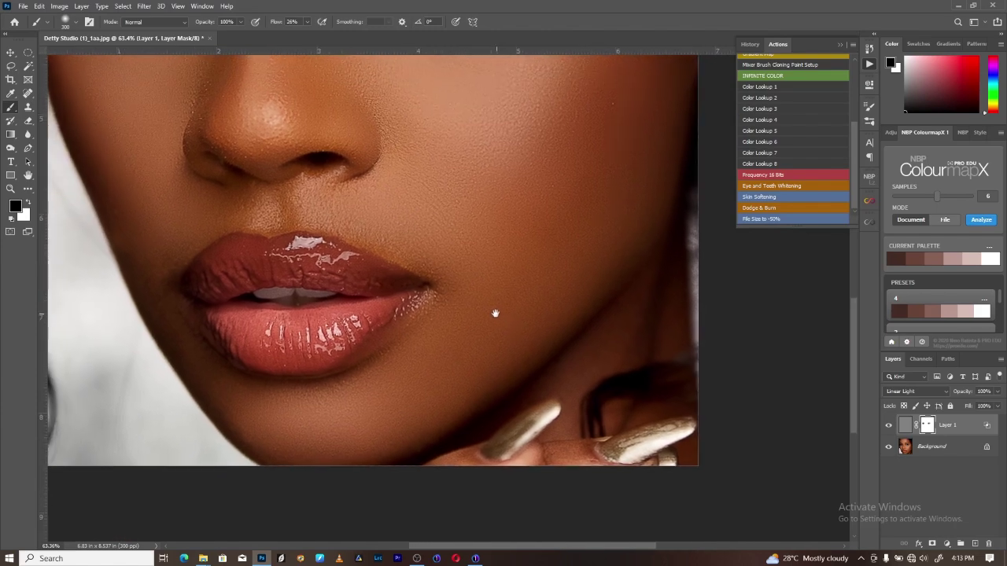
drag(355, 316, 239, 327)
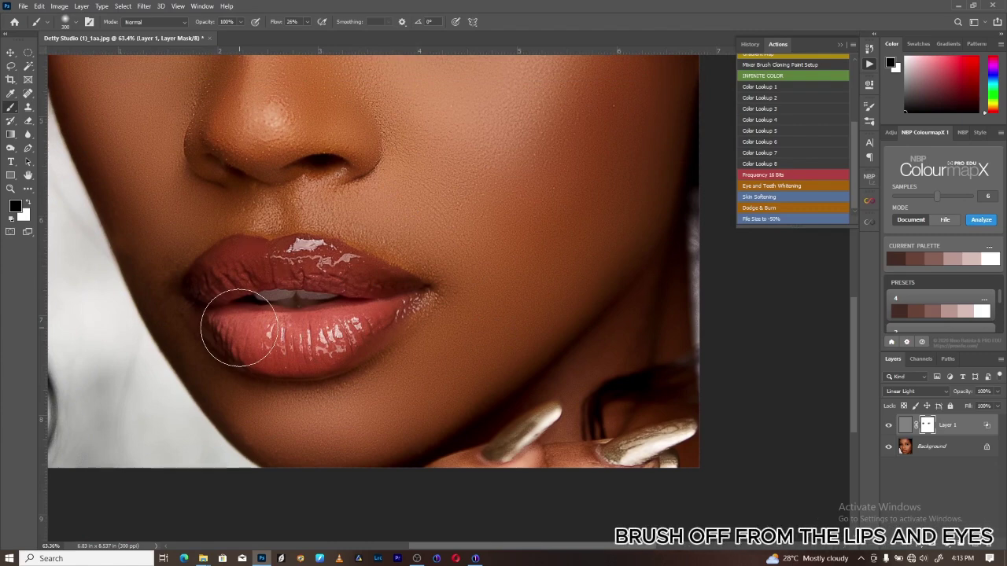
mouse_move(312, 154)
mouse_down()
mouse_move(331, 299)
mouse_move(360, 360)
mouse_up()
drag(377, 299, 367, 346)
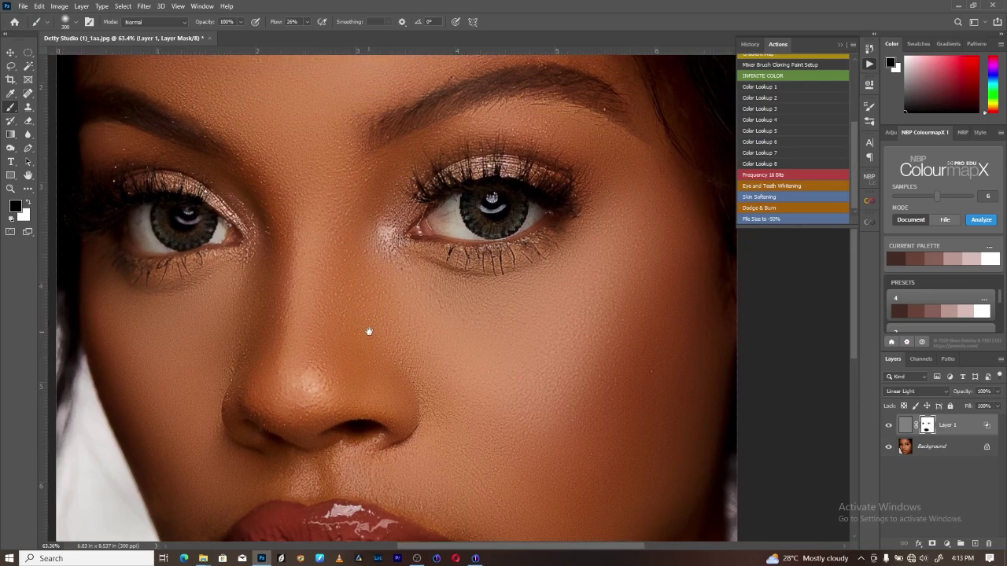
drag(449, 298, 421, 304)
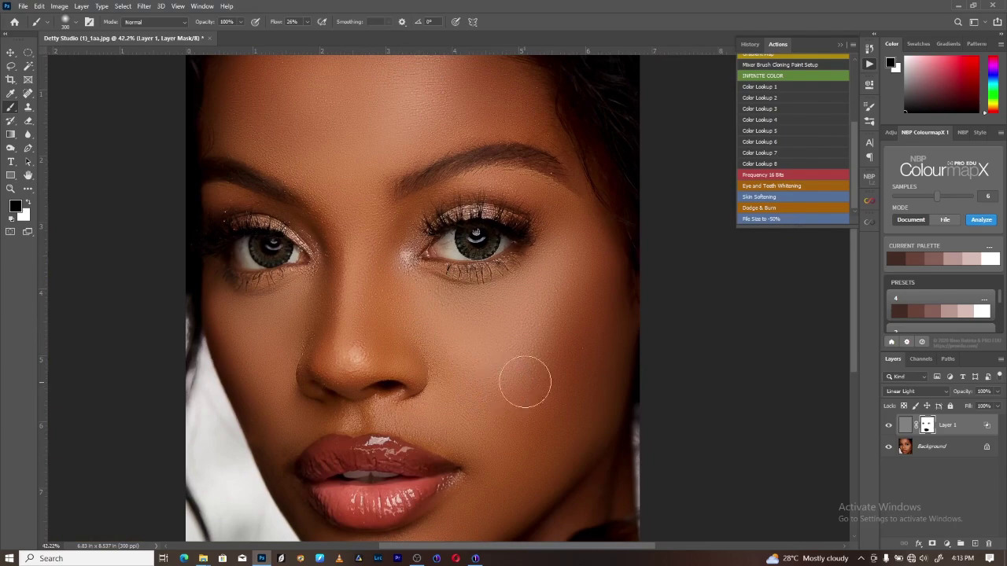
drag(546, 420, 583, 420)
drag(566, 315, 438, 424)
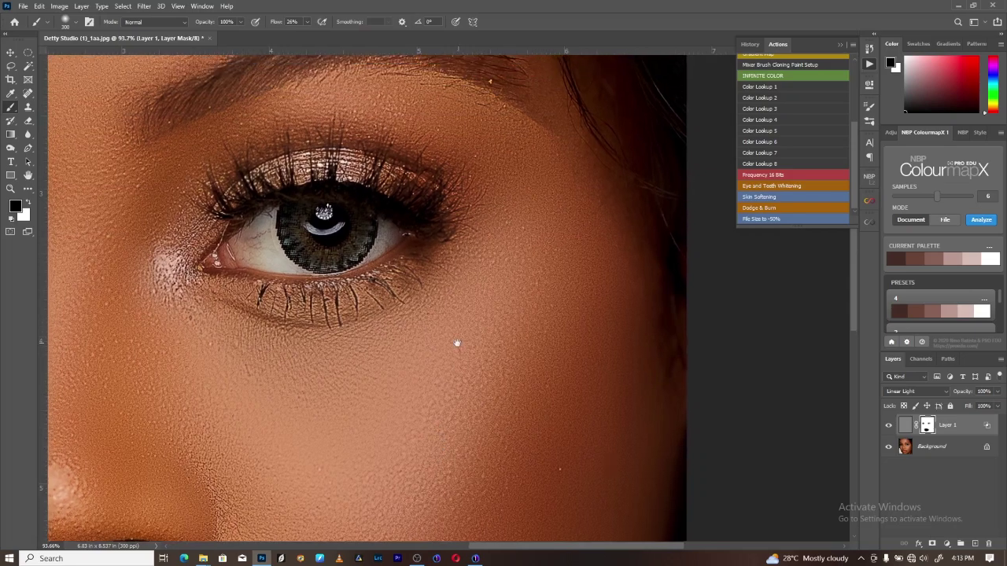
drag(459, 341, 651, 373)
drag(507, 343, 550, 354)
drag(432, 367, 515, 378)
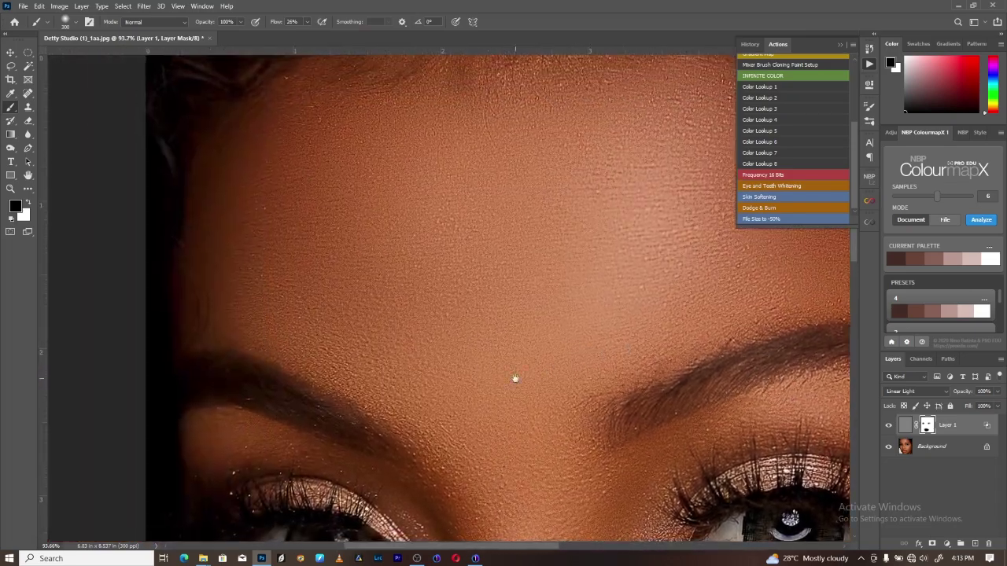
drag(425, 438, 406, 236)
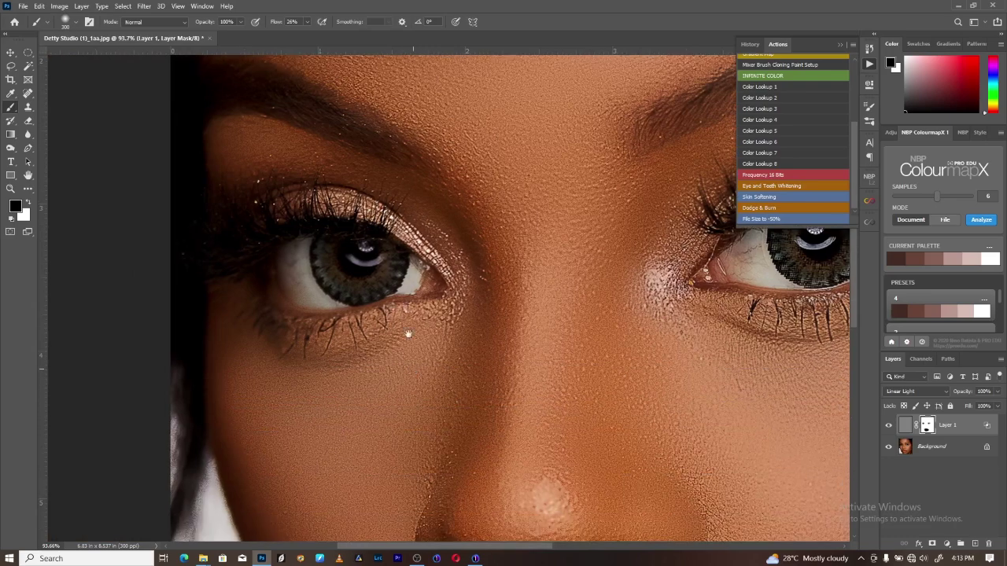
drag(407, 332, 391, 288)
drag(433, 472, 375, 274)
drag(570, 477, 371, 367)
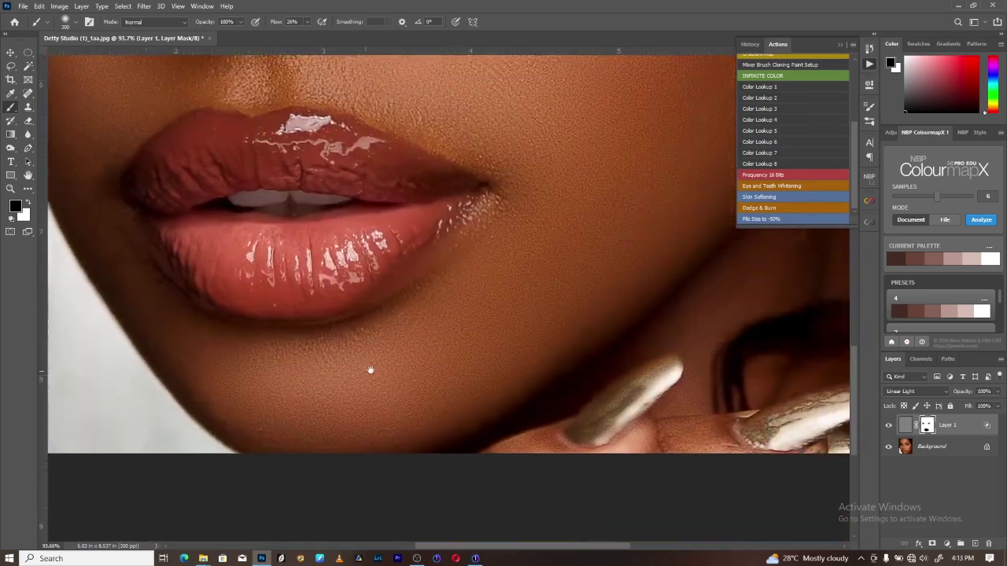
drag(571, 261, 461, 417)
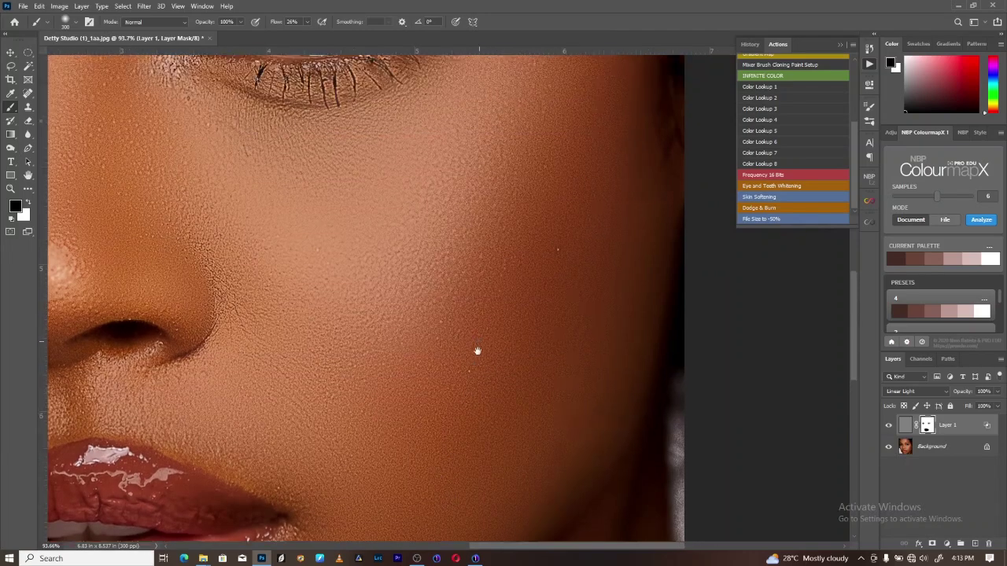
drag(477, 351, 496, 358)
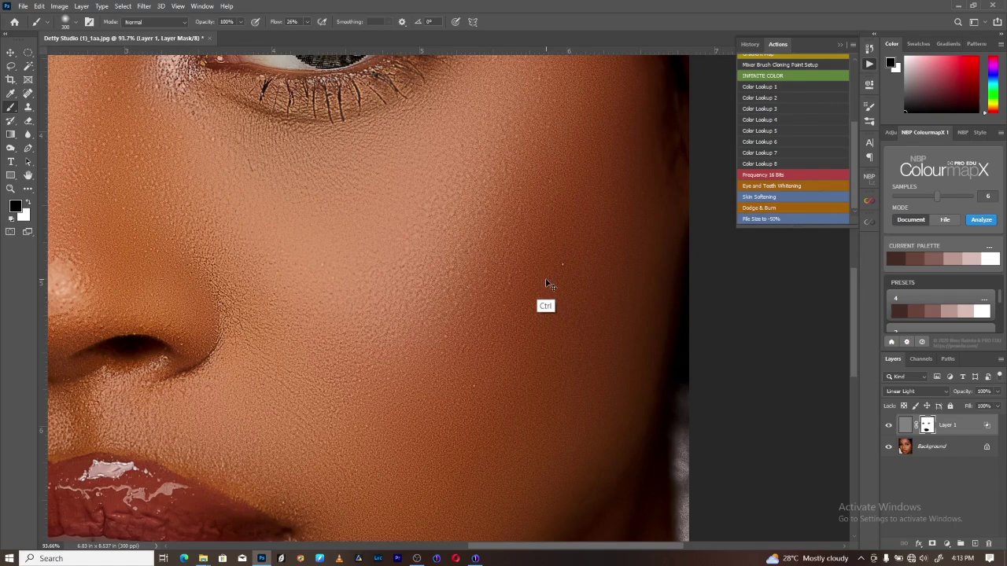
scroll(545, 277, down, 5)
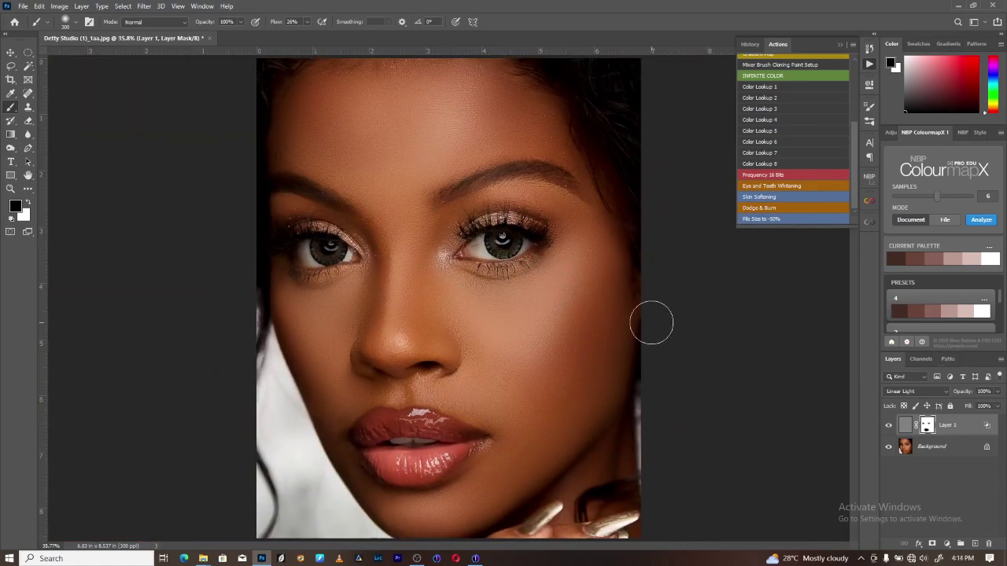
scroll(447, 241, up, 4)
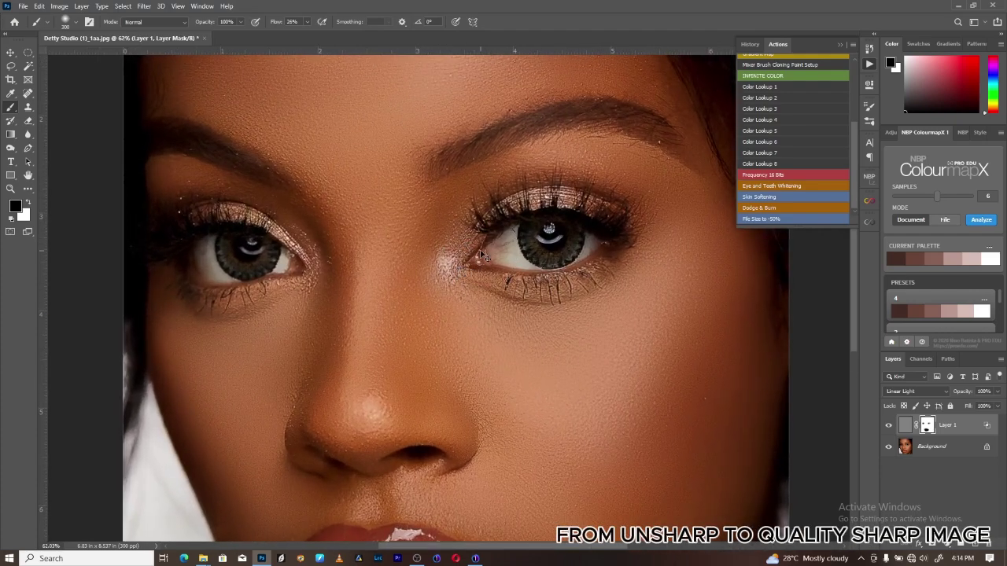
key(ctrl+comma)
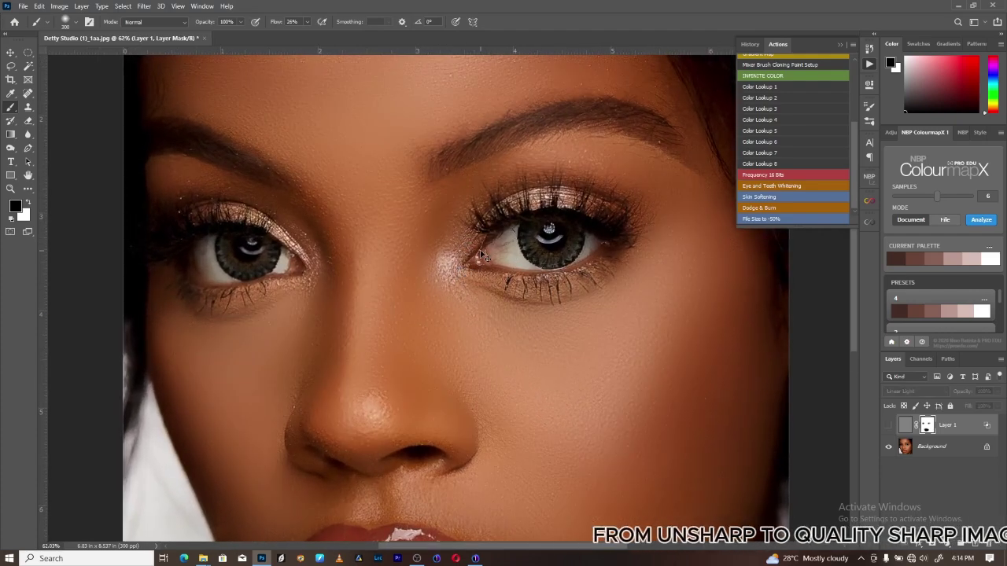
key(ctrl+comma)
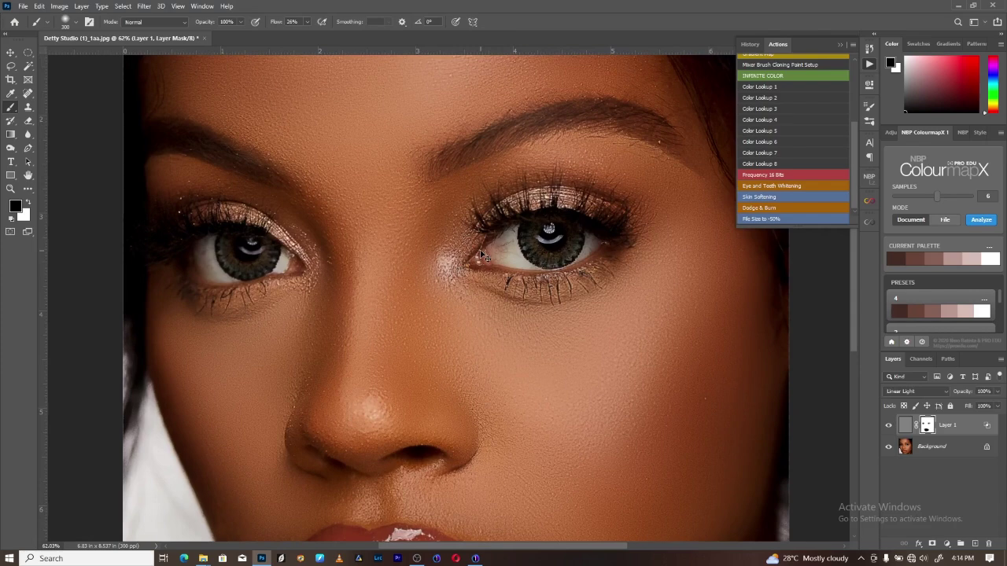
key(ctrl+comma)
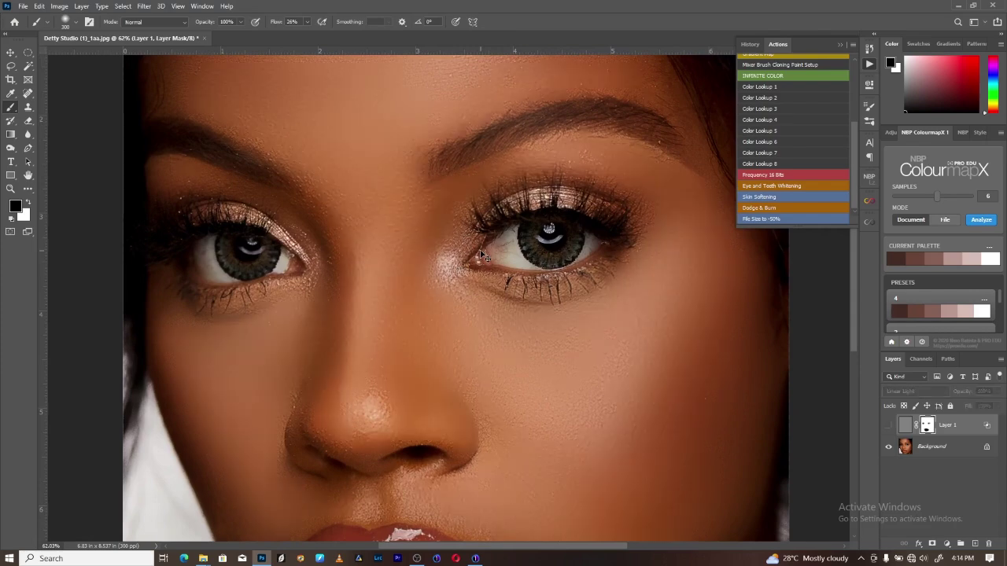
key(ctrl+comma)
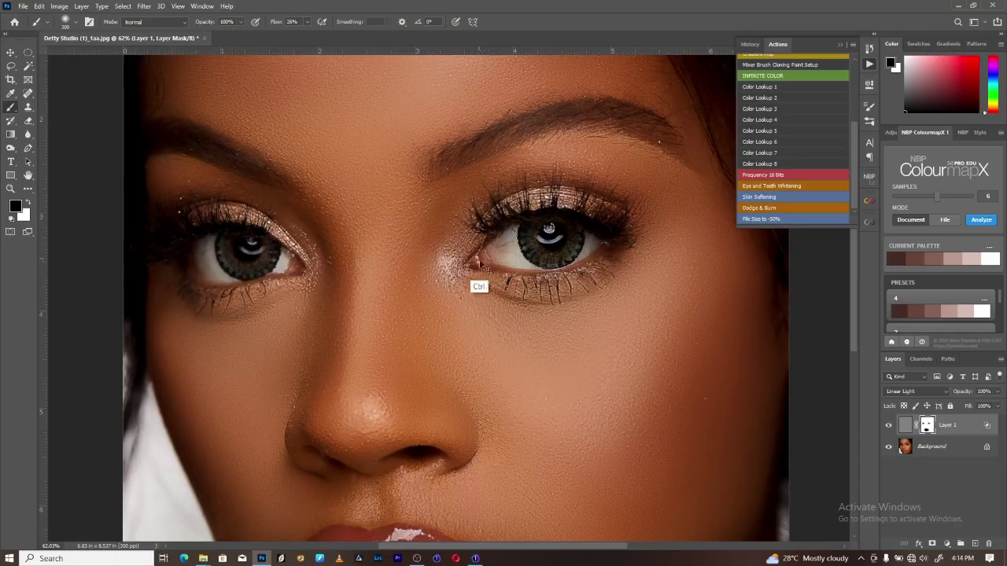
key(ctrl+0)
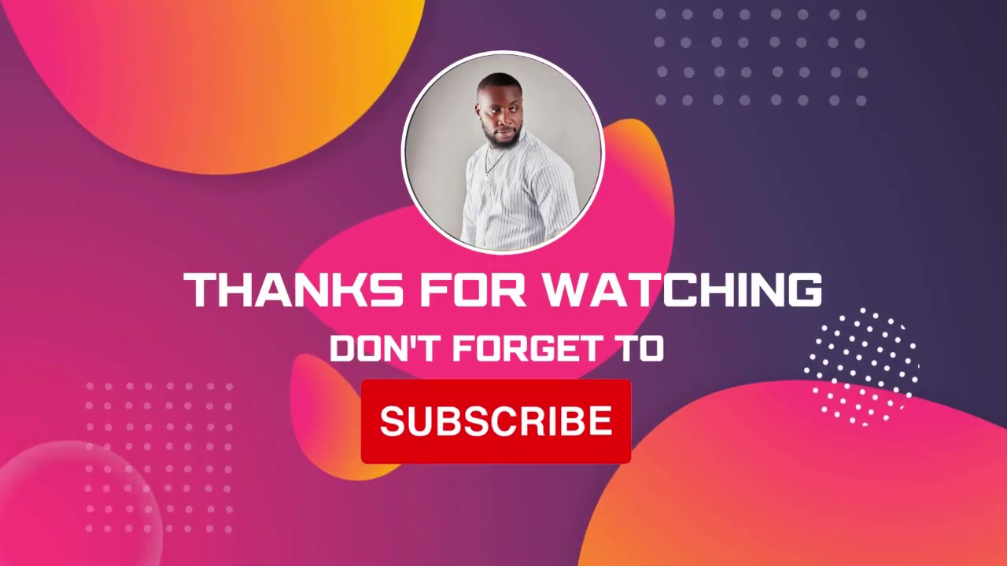